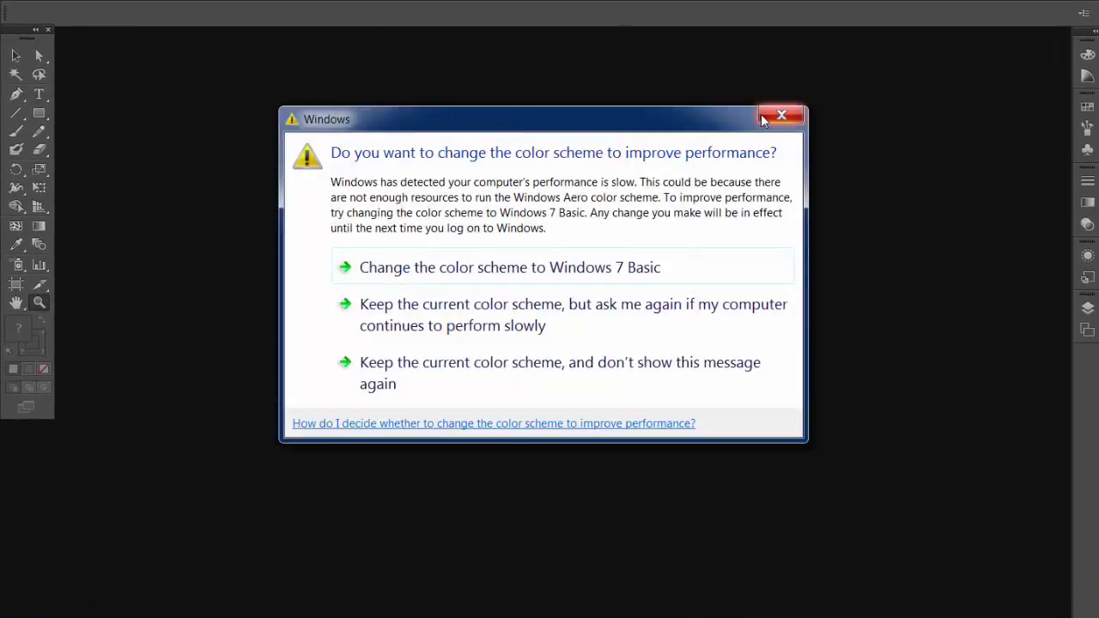
Dismiss the Windows color scheme prompt and create a new document with 1 artboard
left_click(766, 120)
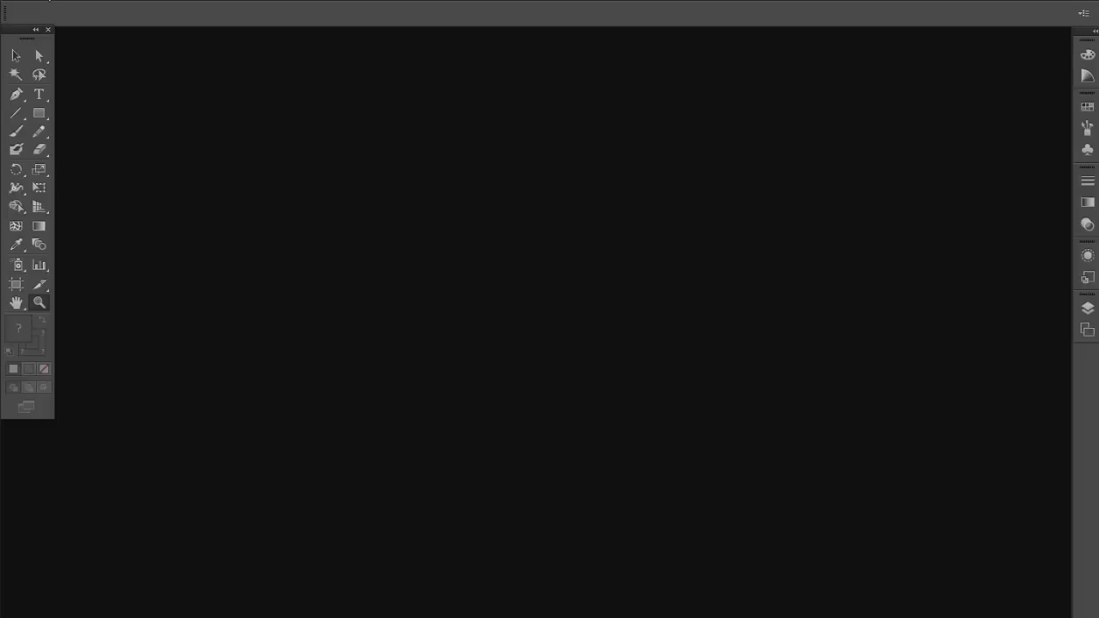
left_click(49, 1)
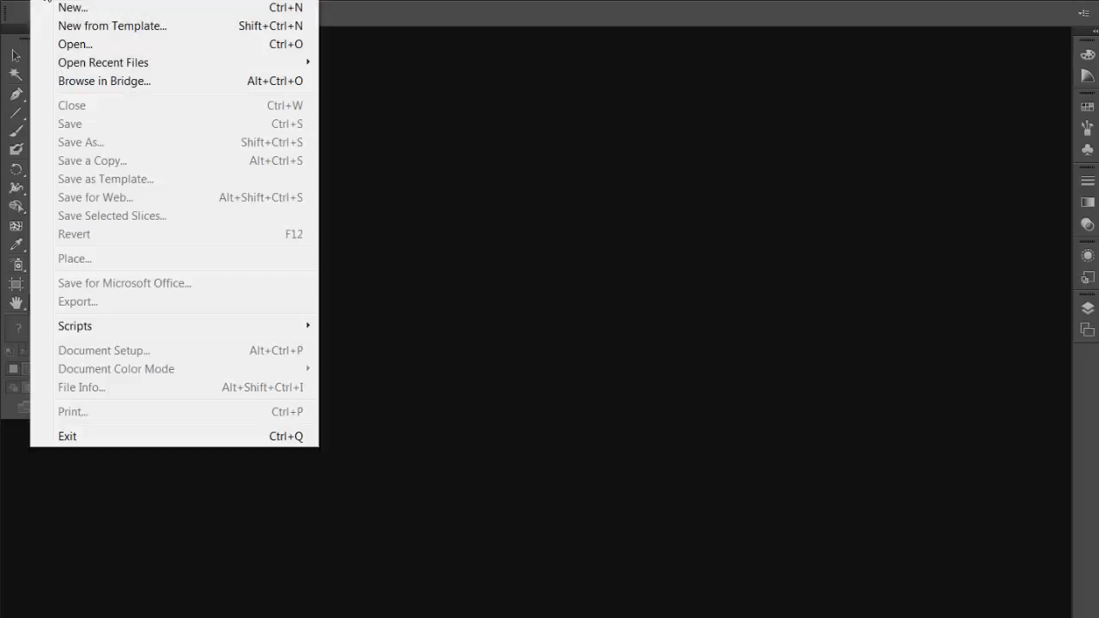
left_click(66, 10)
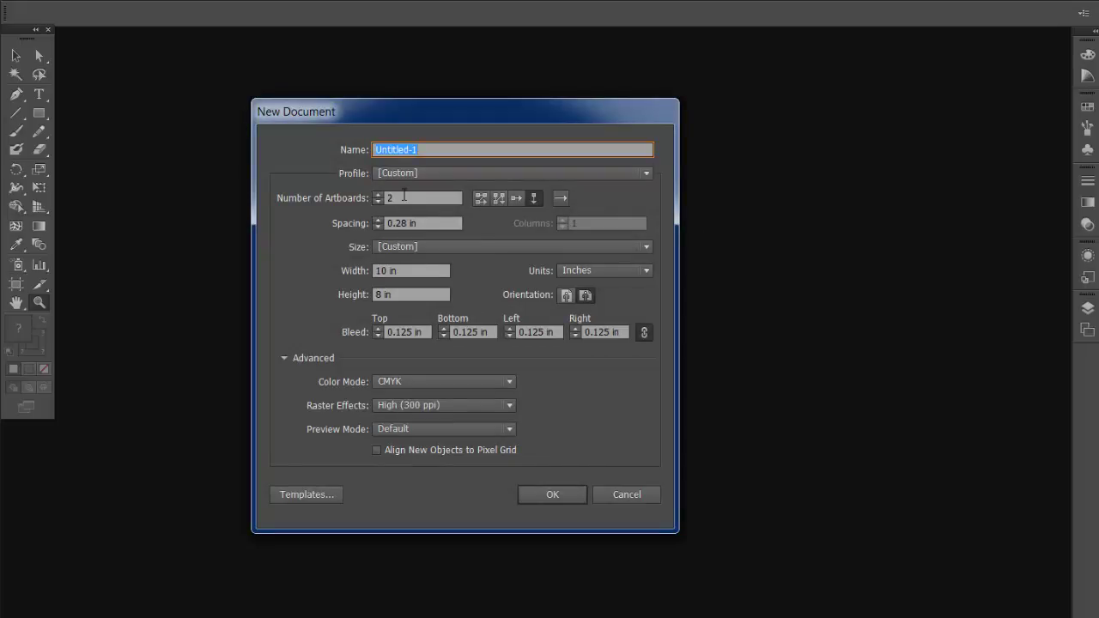
left_click(399, 198)
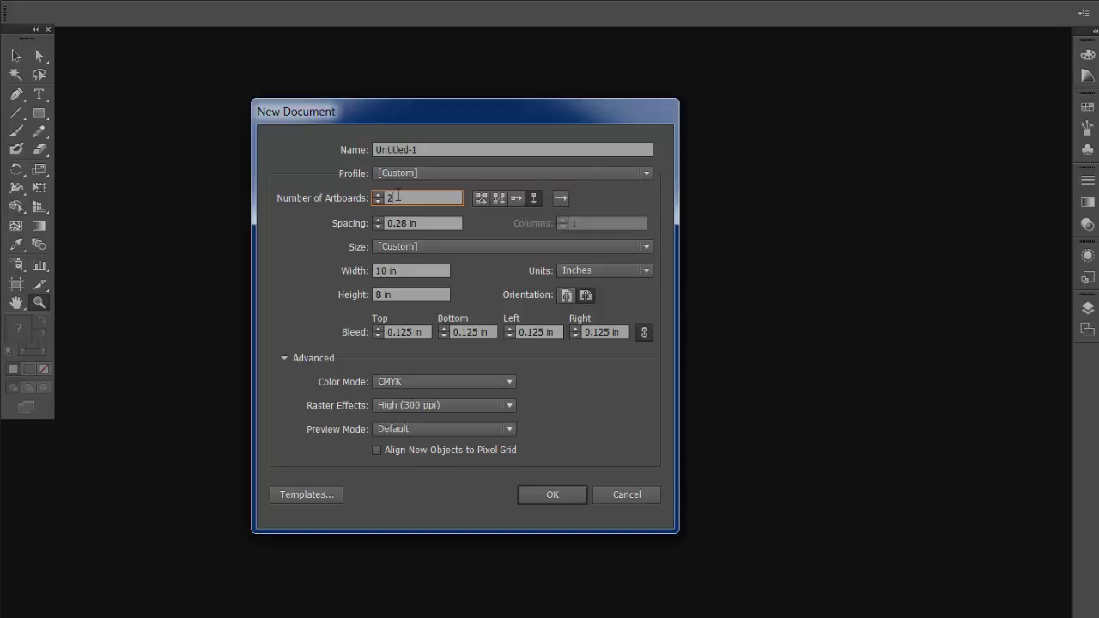
key("BackSpace")
type("1")
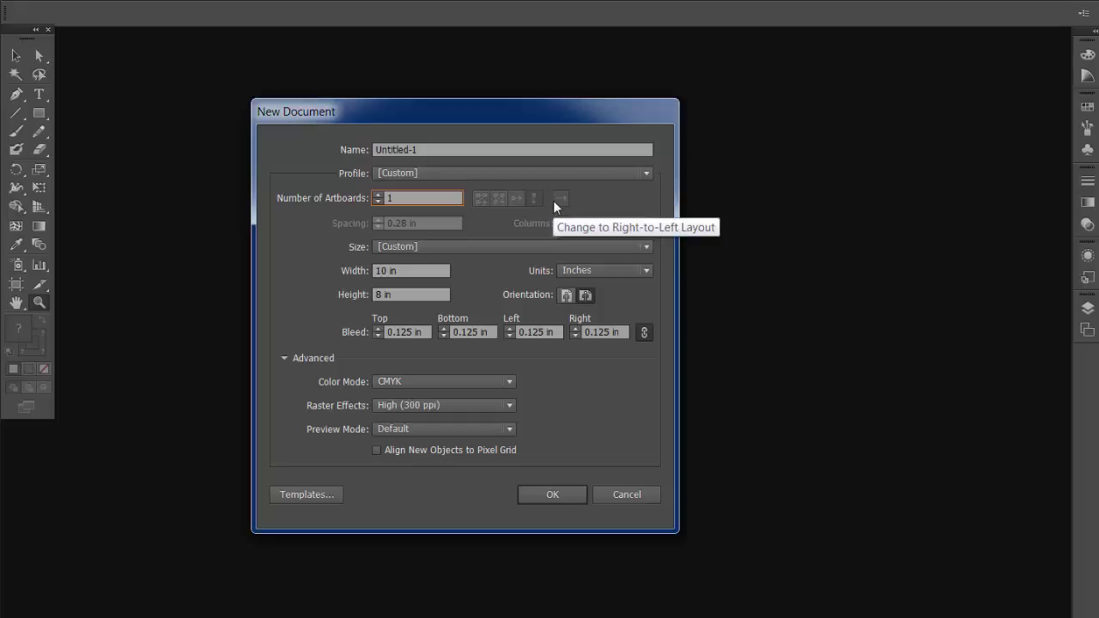
left_click(552, 493)
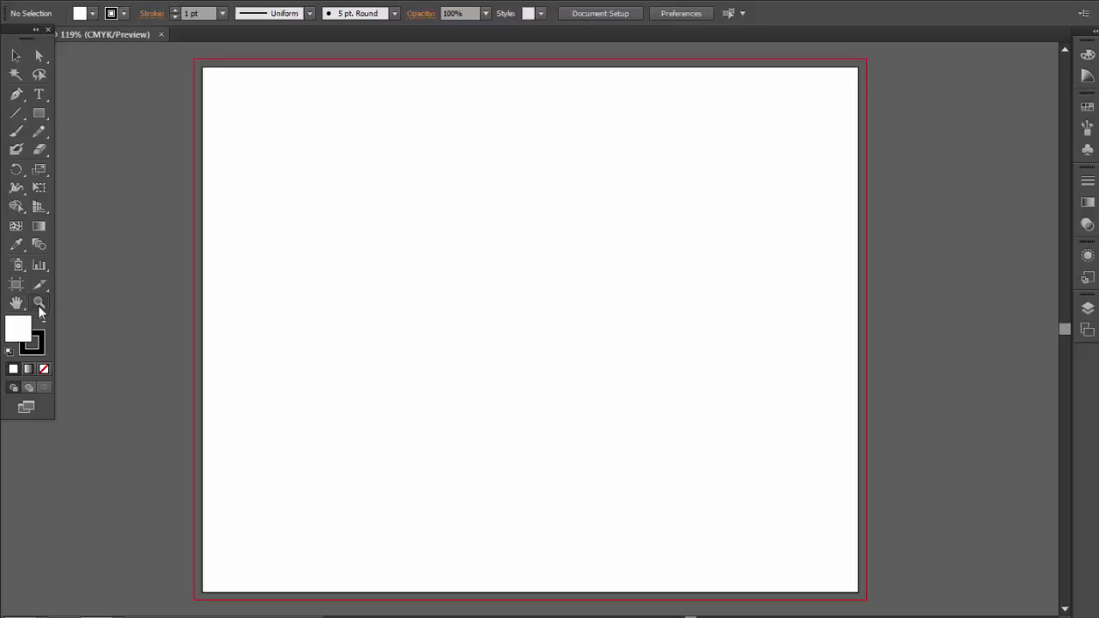
Draw a second artboard about 4.28 by 3.06 in with the Artboard tool and move it across the first artboard's right edge
left_click(17, 58)
left_click(14, 287)
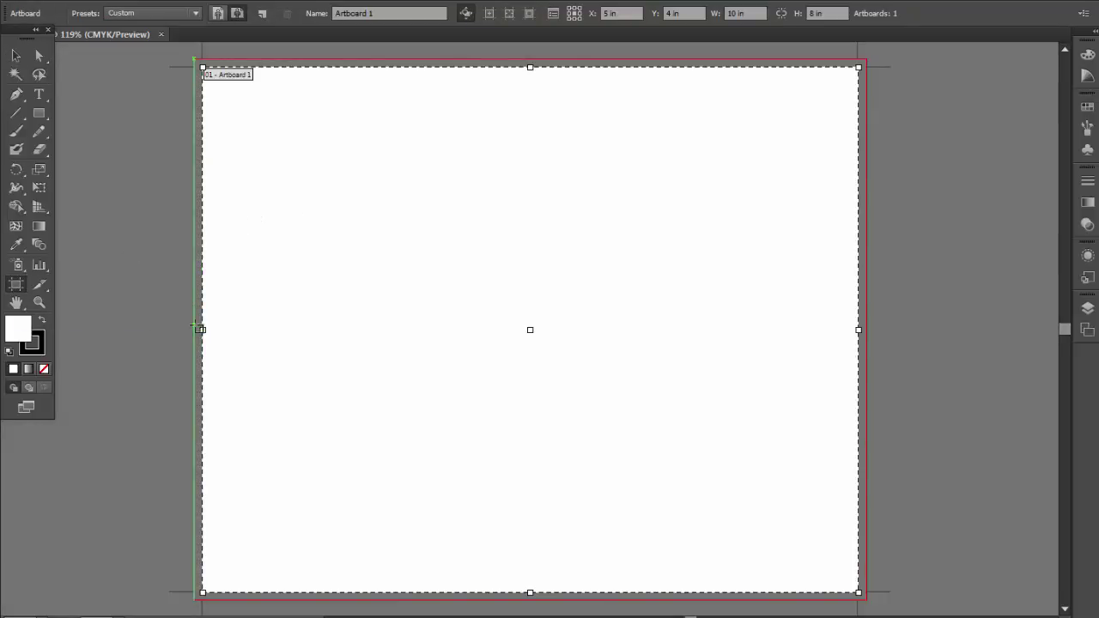
mouse_move(197, 329)
left_mouse_down()
mouse_move(438, 352)
mouse_move(474, 525)
left_mouse_up()
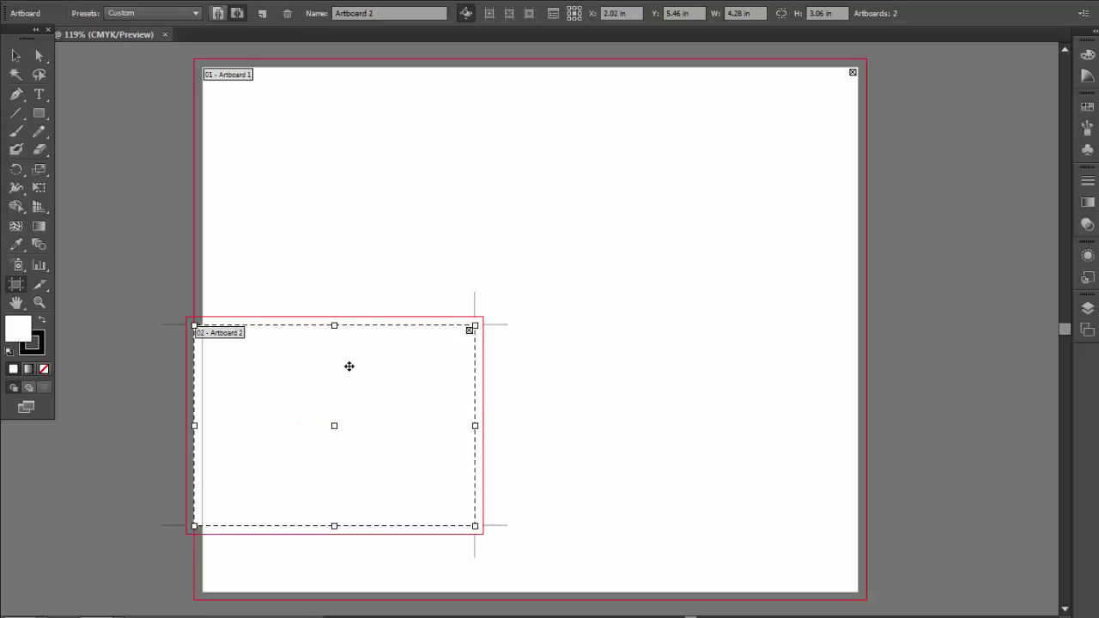
left_click_drag(349, 367, 873, 176)
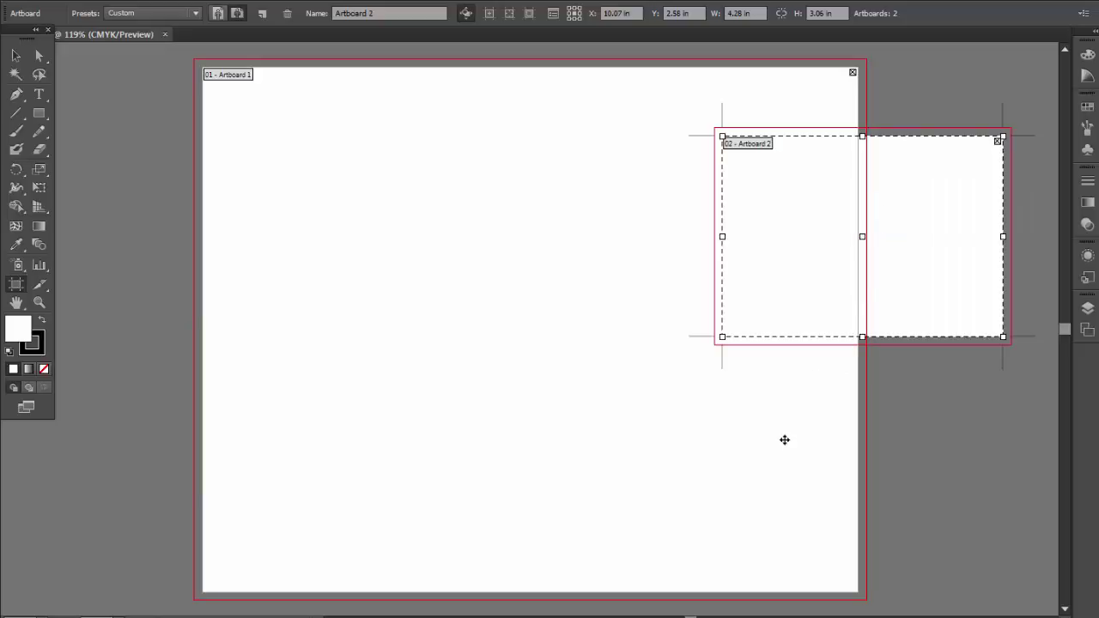
Narrow Artboard 1 to about 6.81 in wide and reposition both artboards side by side with a gap between them
left_click(258, 282)
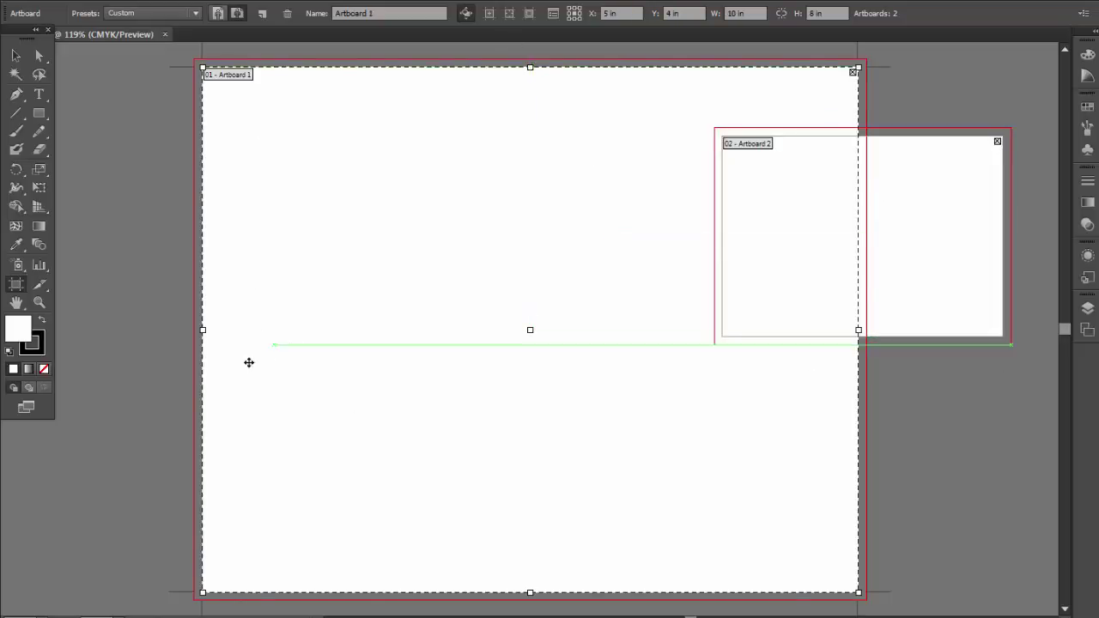
left_click_drag(202, 330, 411, 329)
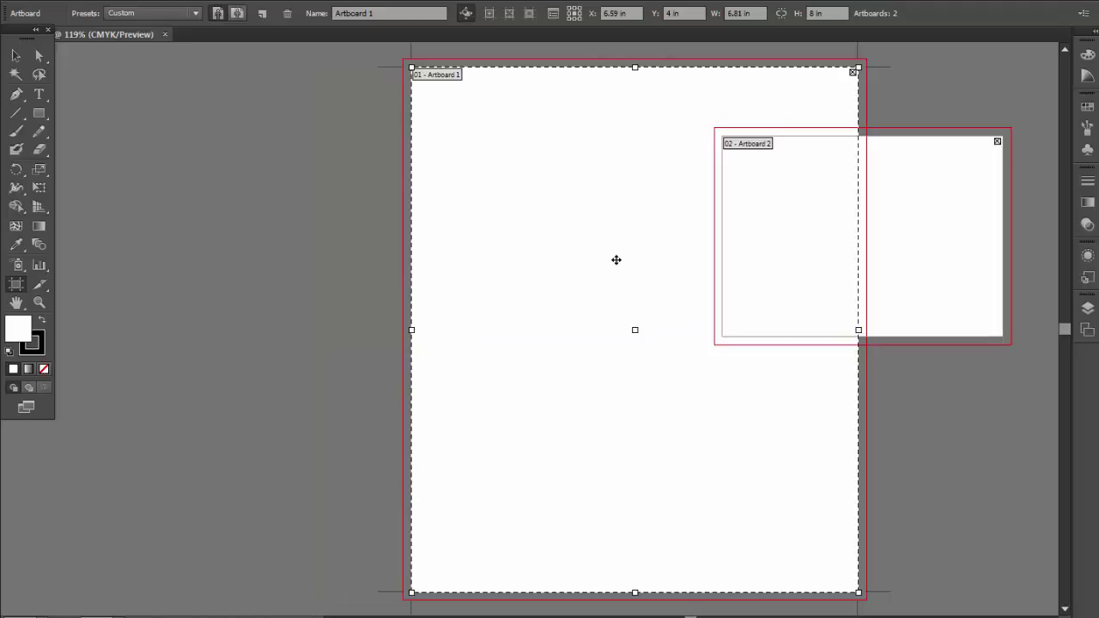
left_click_drag(615, 257, 334, 257)
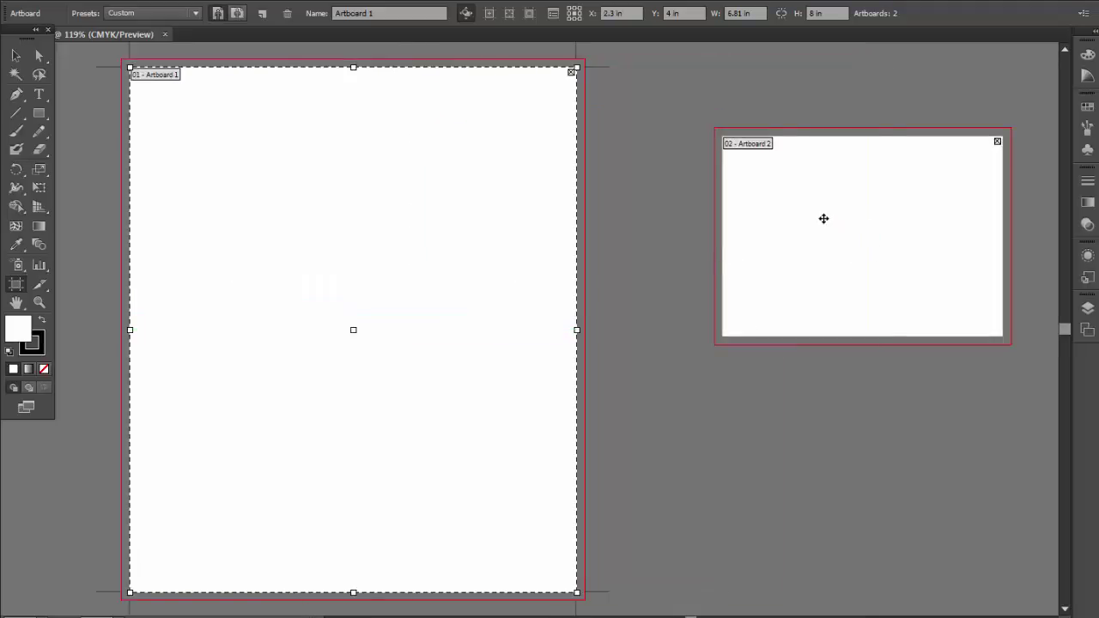
left_click_drag(823, 218, 782, 230)
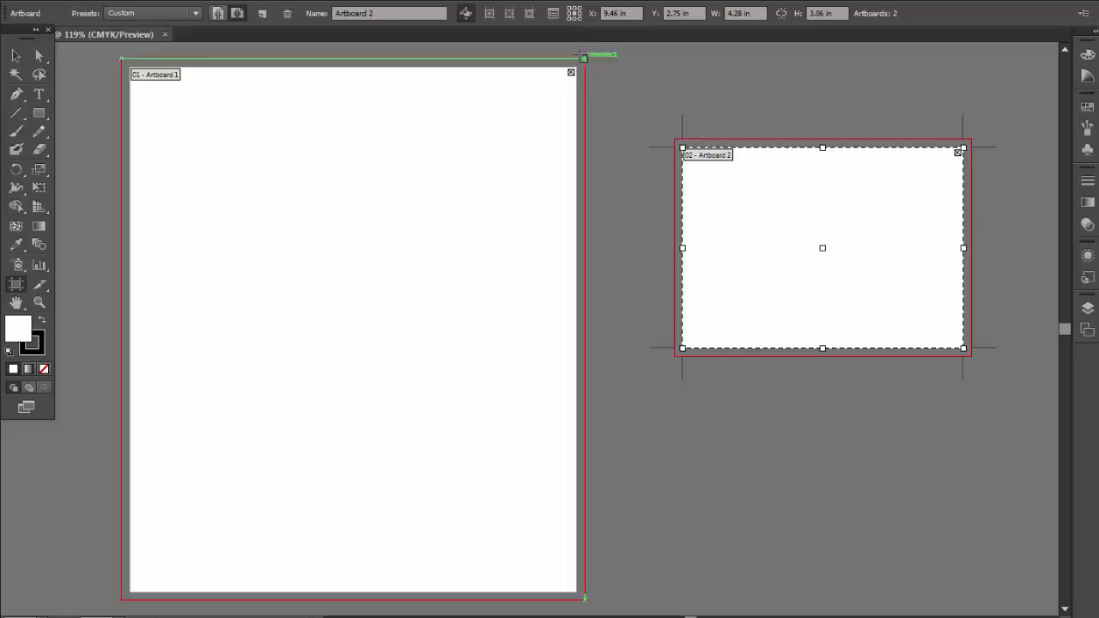
In the artboard options of Artboard 2, try the A3, Legal and A4 presets and apply the B4 preset
left_click(552, 13)
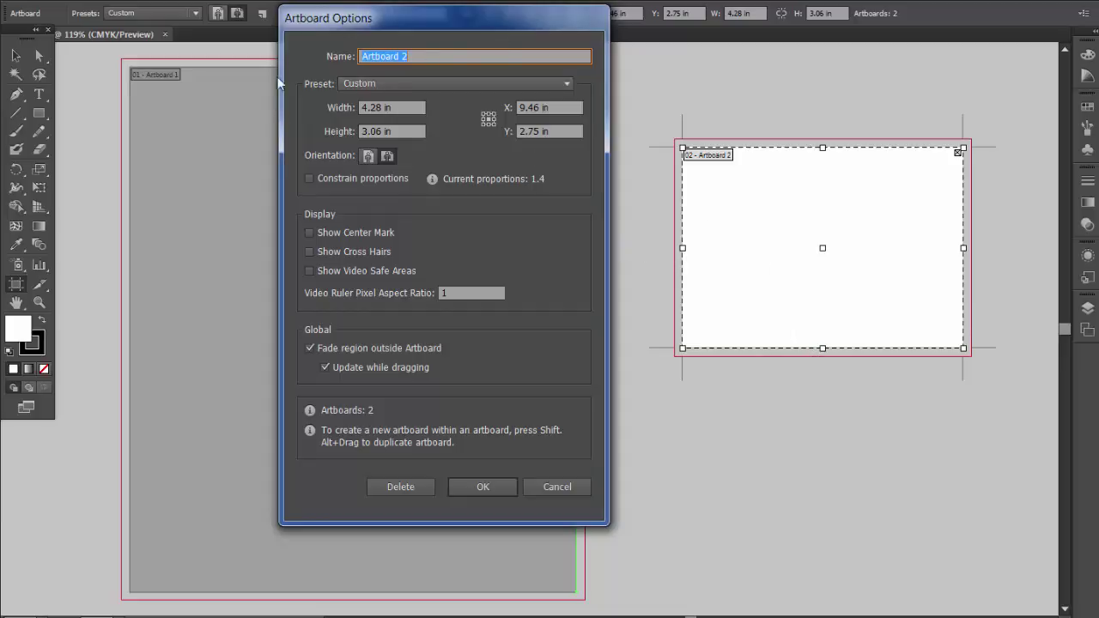
left_click(566, 86)
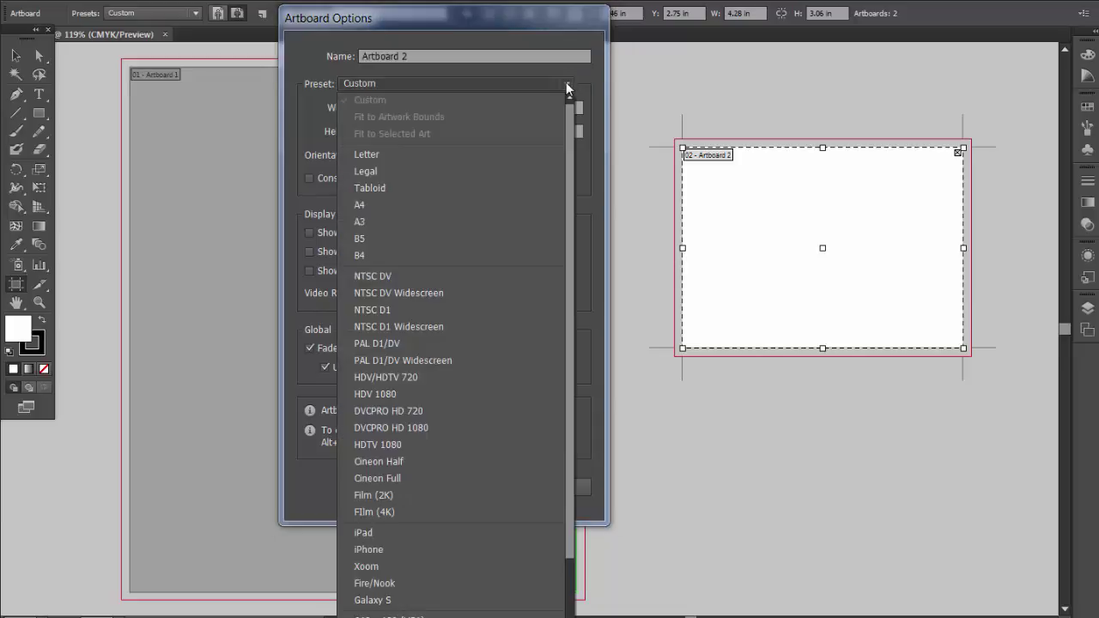
left_click(356, 224)
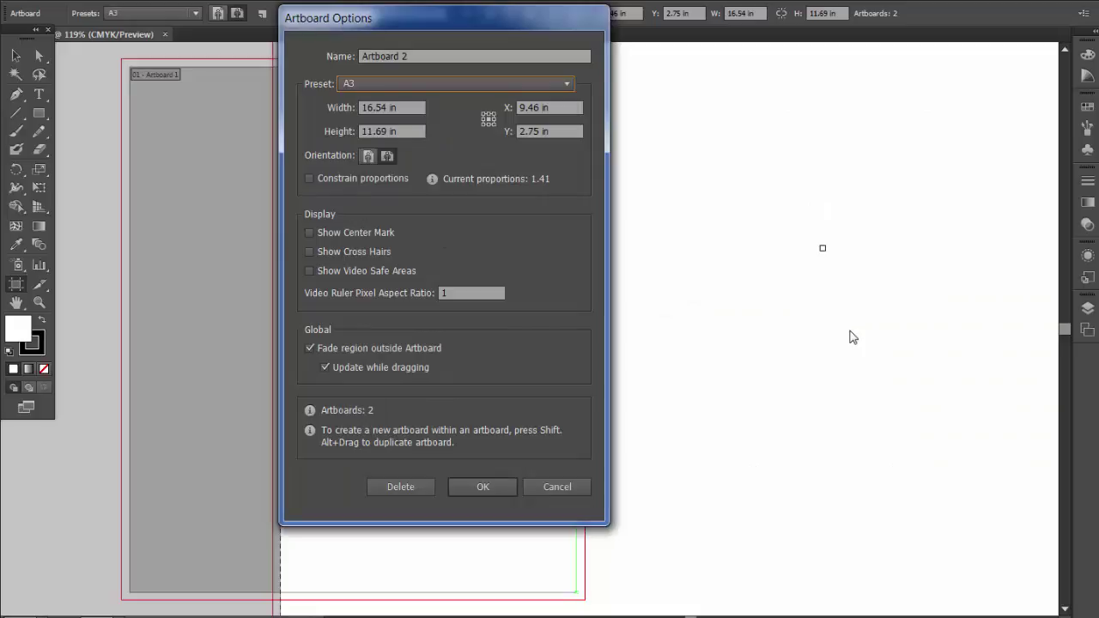
left_click(567, 82)
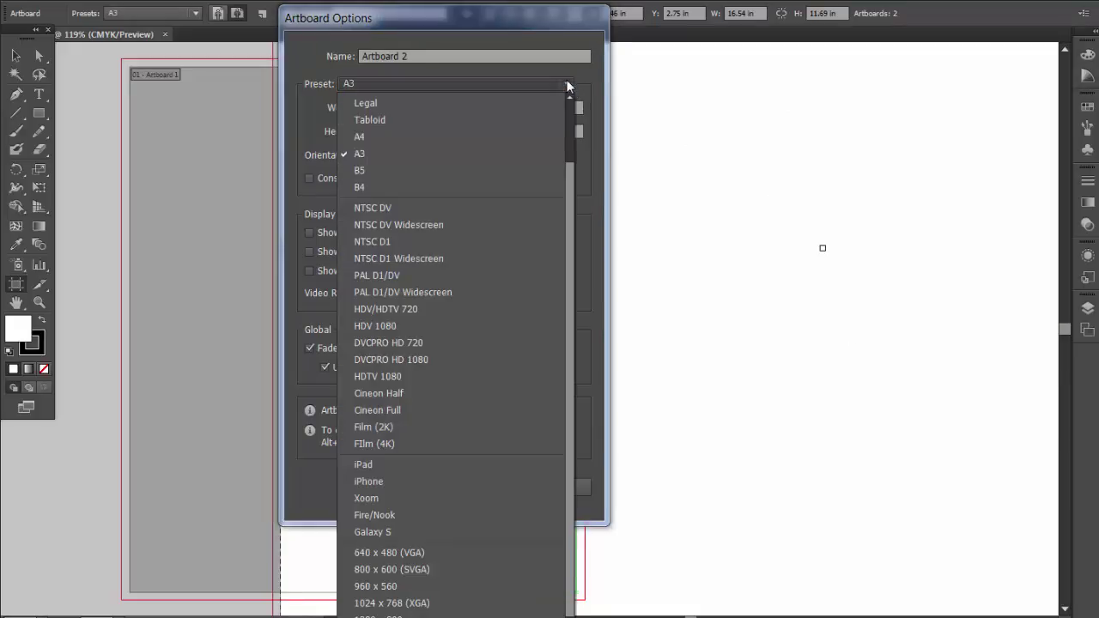
left_click(378, 104)
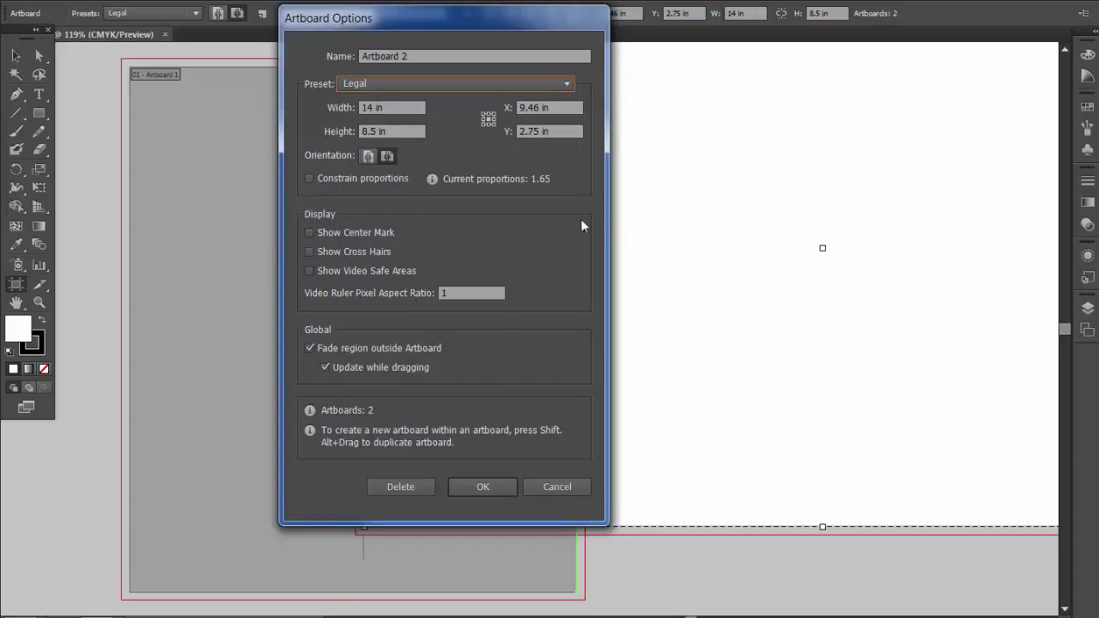
left_click(567, 83)
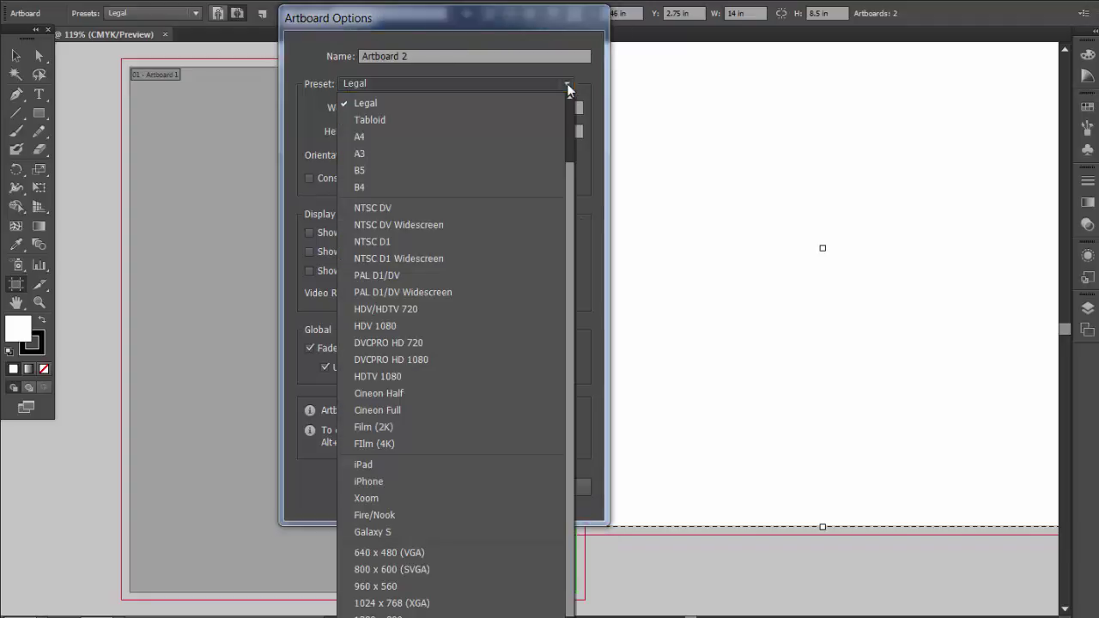
left_click(360, 138)
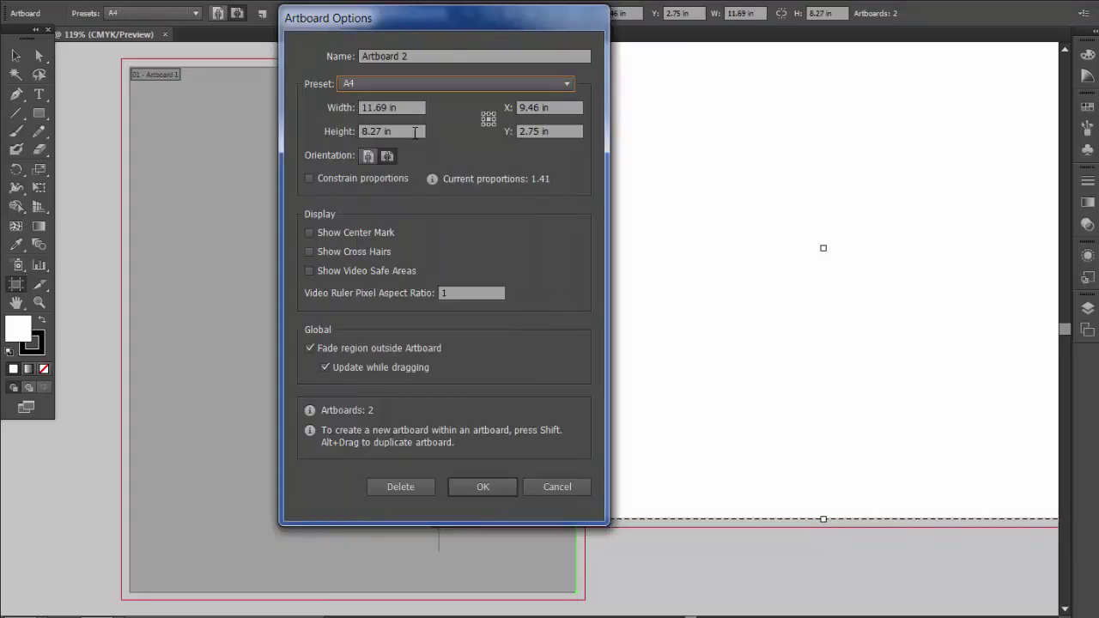
left_click(566, 83)
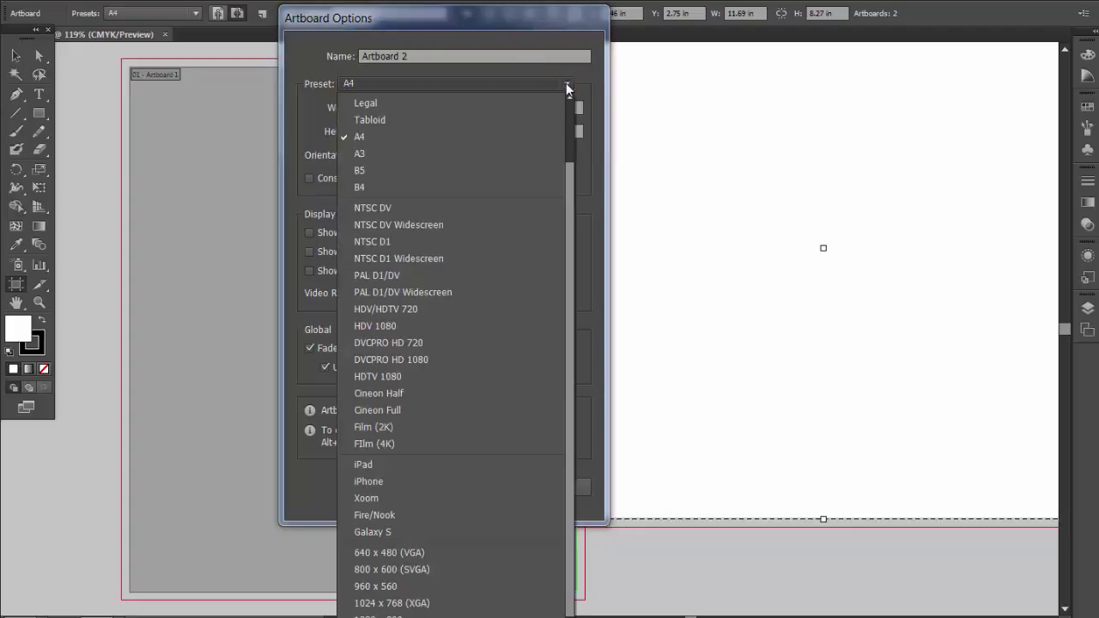
left_click(370, 187)
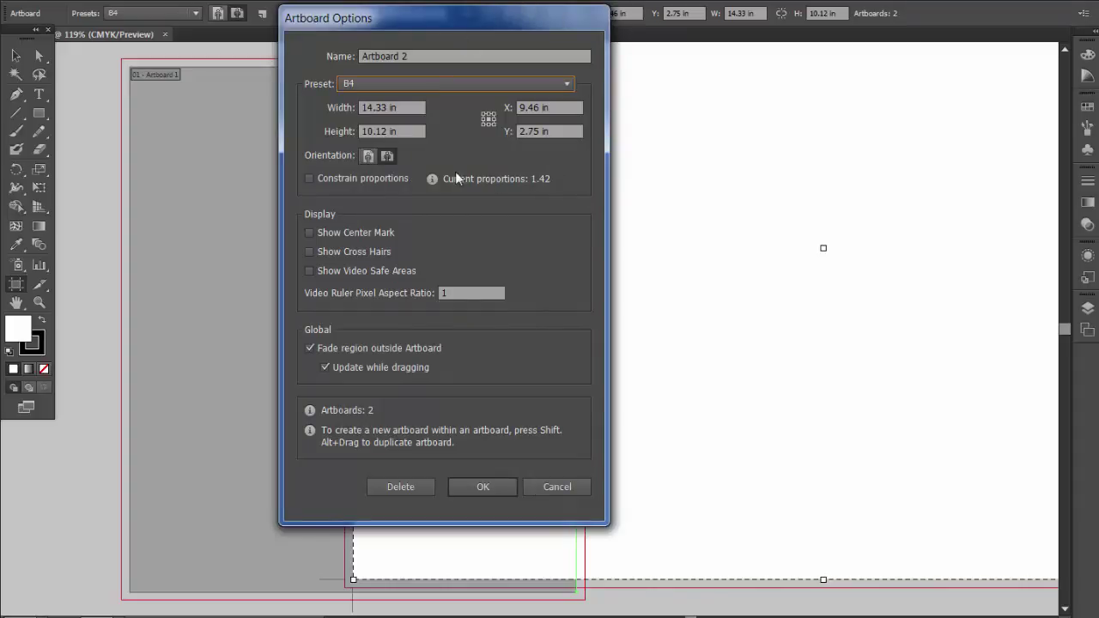
left_click(484, 486)
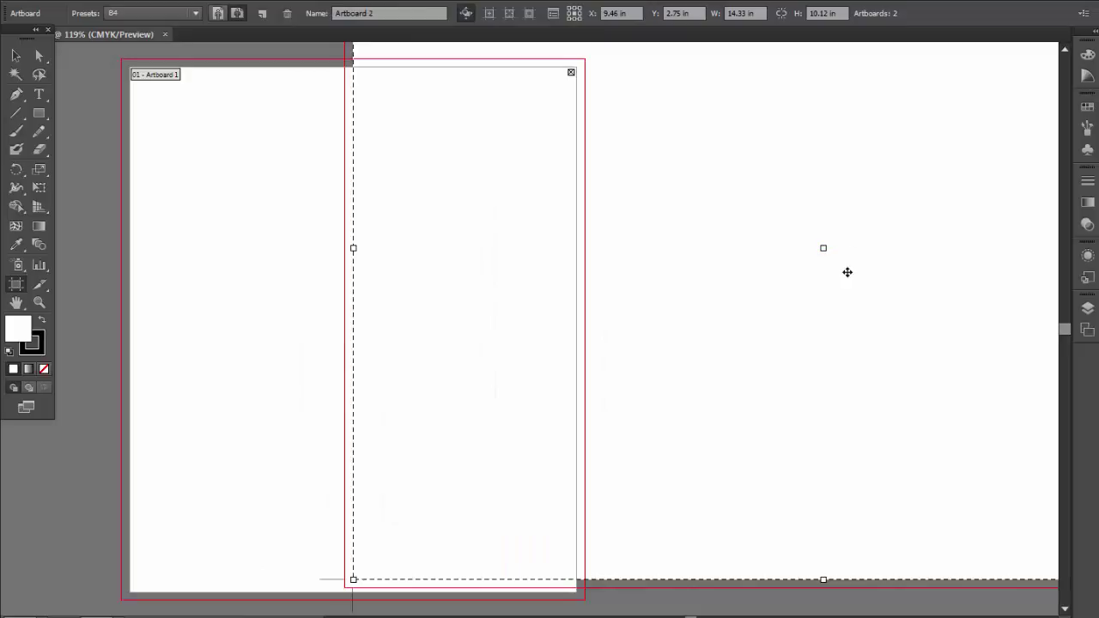
Narrow Artboard 2 to about 8.89 in wide, and shrink Artboard 1 to about 2.92 in wide with its bottom edge raised
left_click_drag(847, 272, 817, 387)
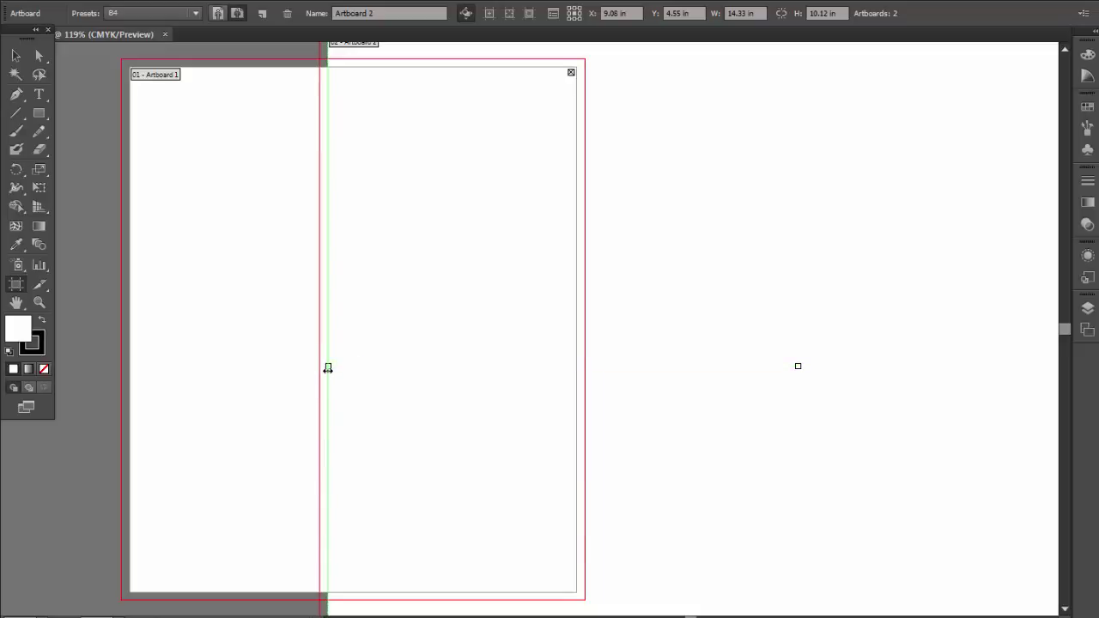
left_click_drag(328, 366, 685, 366)
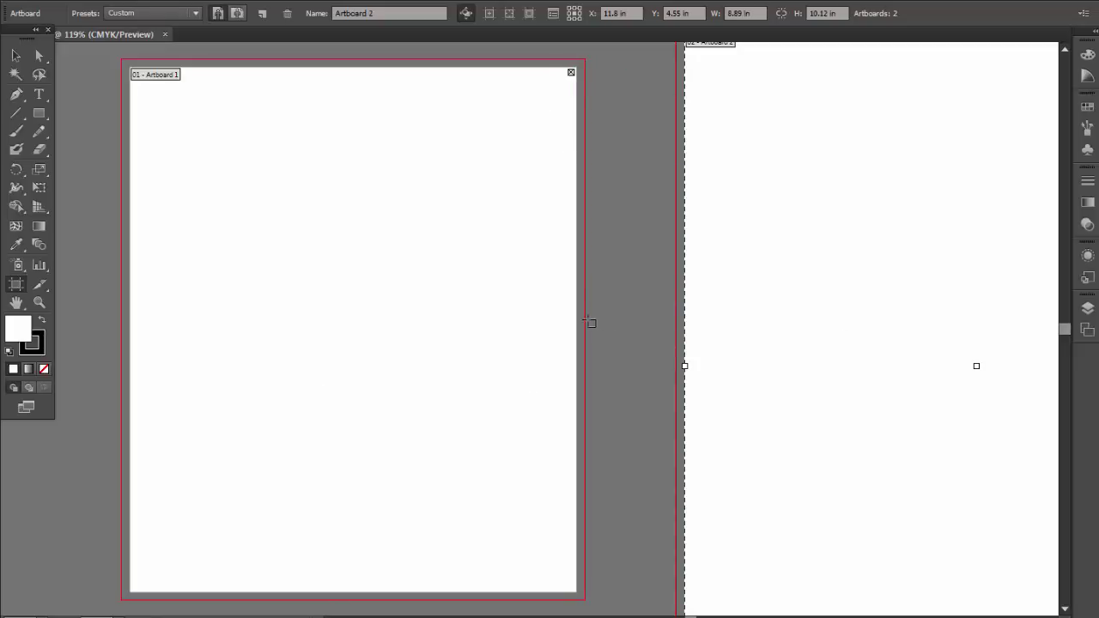
left_click(307, 307)
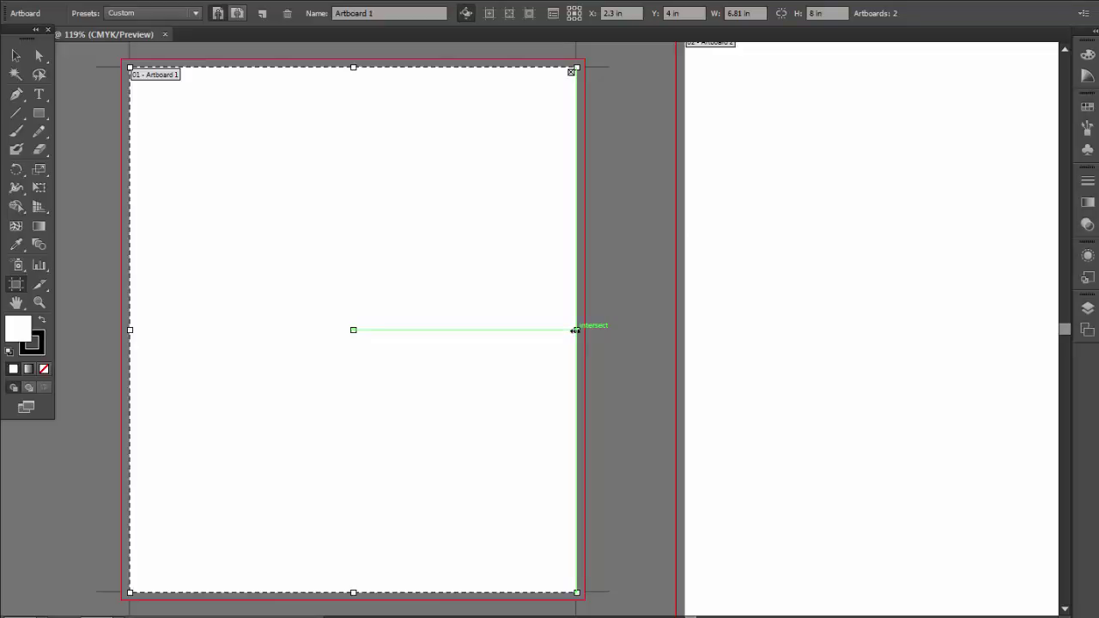
left_click_drag(575, 329, 320, 317)
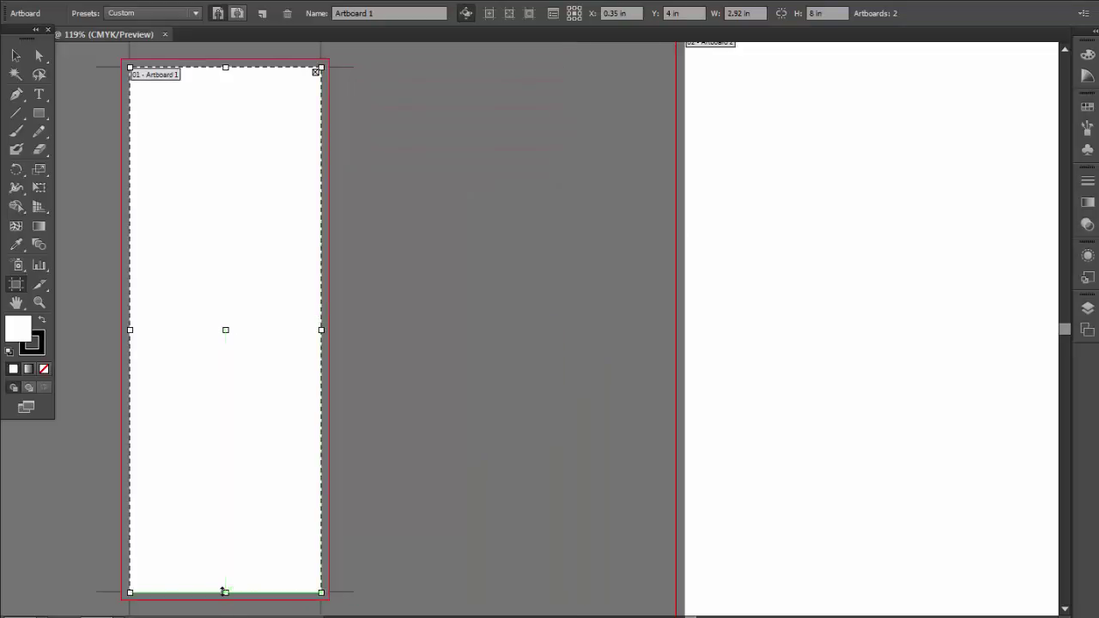
left_click_drag(224, 592, 238, 356)
Move Artboard 2 close beside Artboard 1 and delete the thin stray artboard drawn from its top edge
left_click(969, 302)
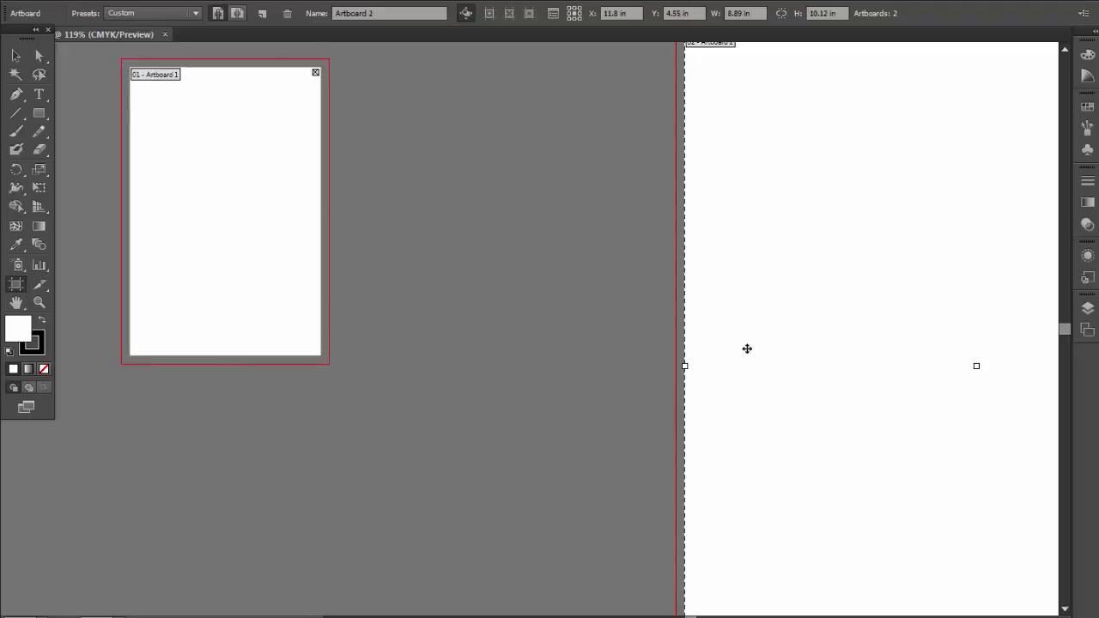
left_click_drag(911, 237, 612, 267)
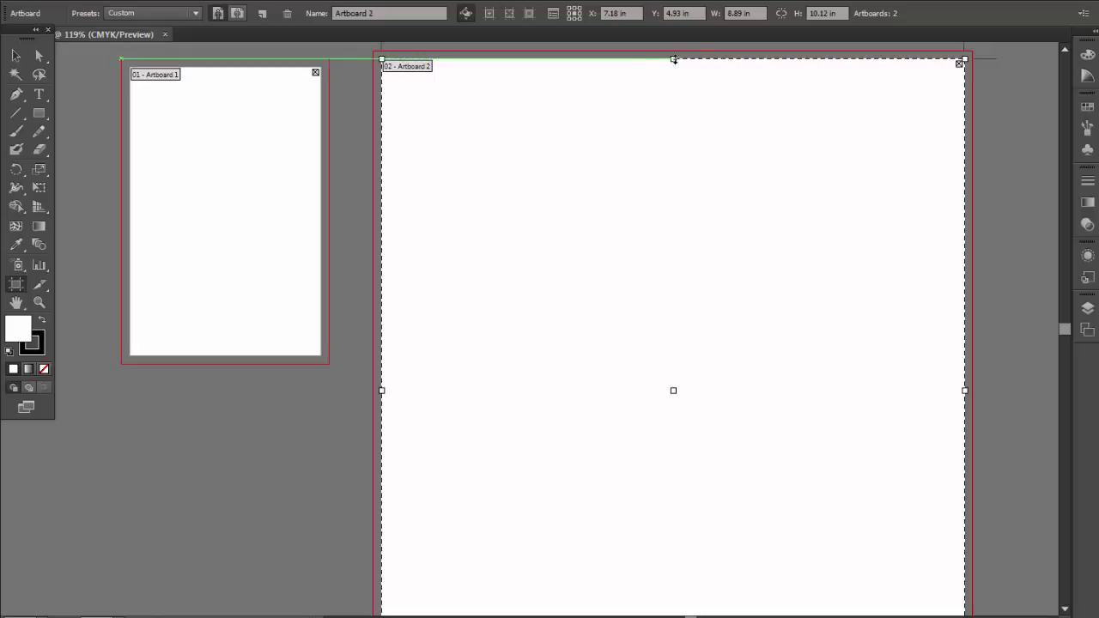
left_click_drag(673, 59, 676, 258)
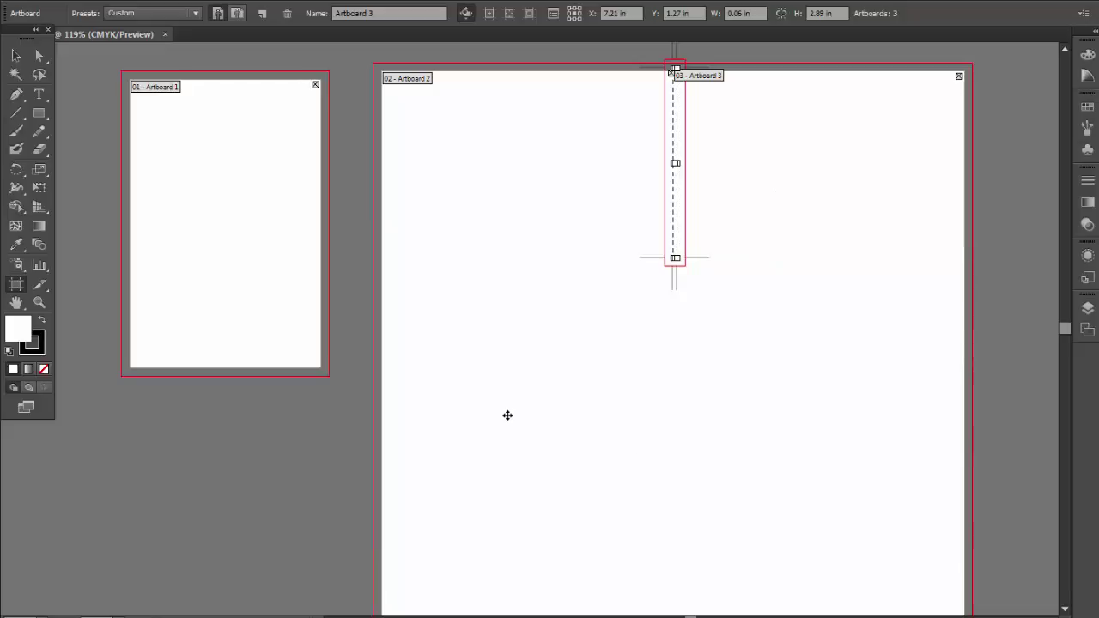
key("Delete")
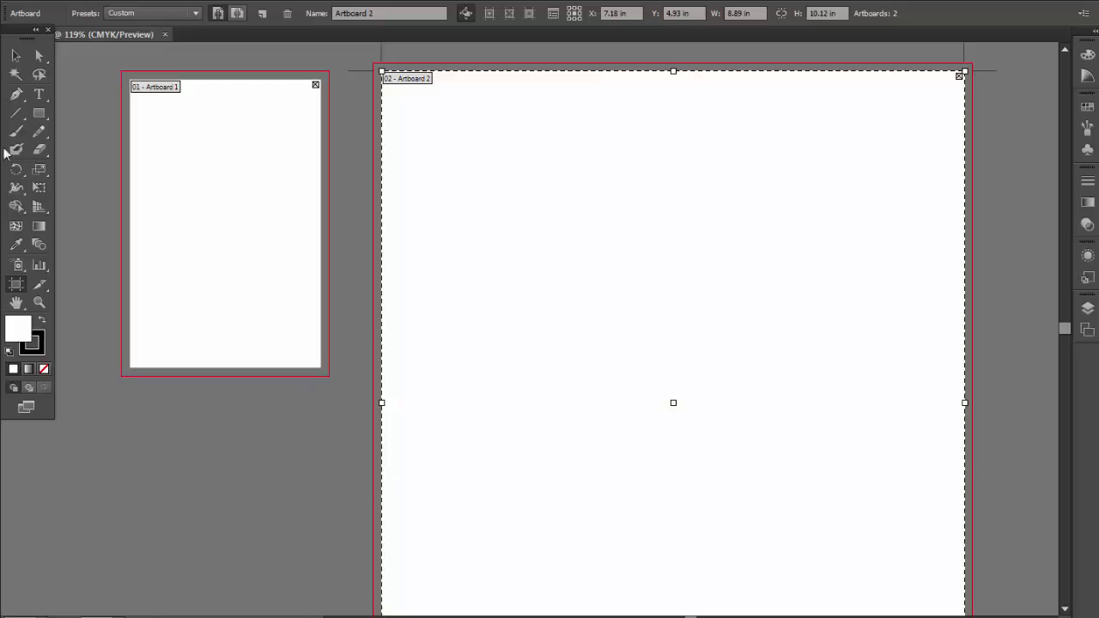
Close the Untitled-1 document without saving its changes
left_click(166, 35)
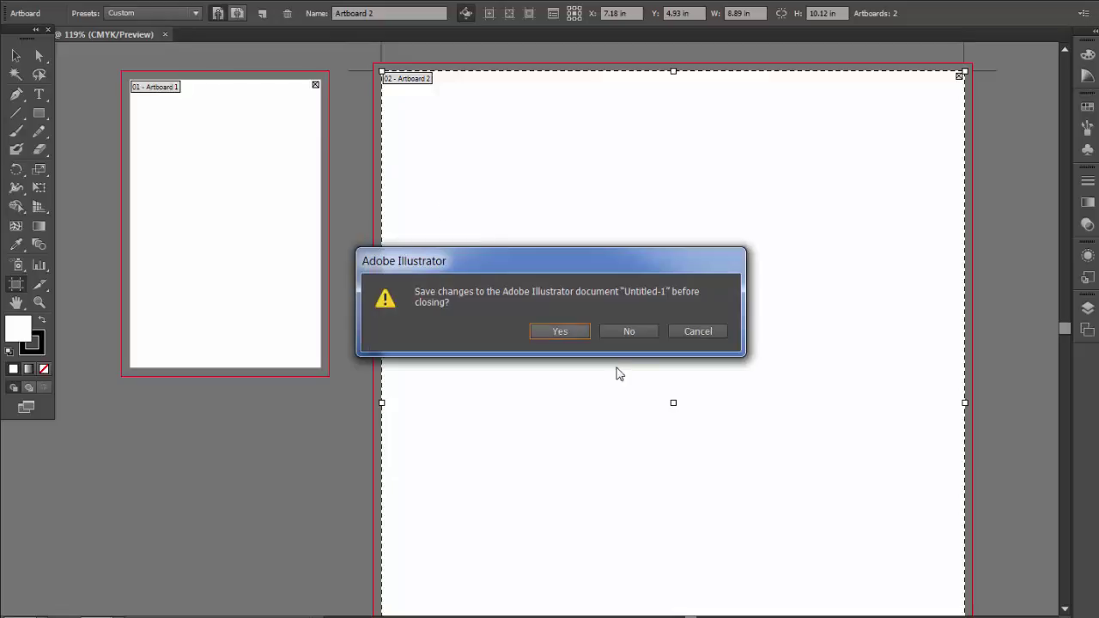
left_click(629, 331)
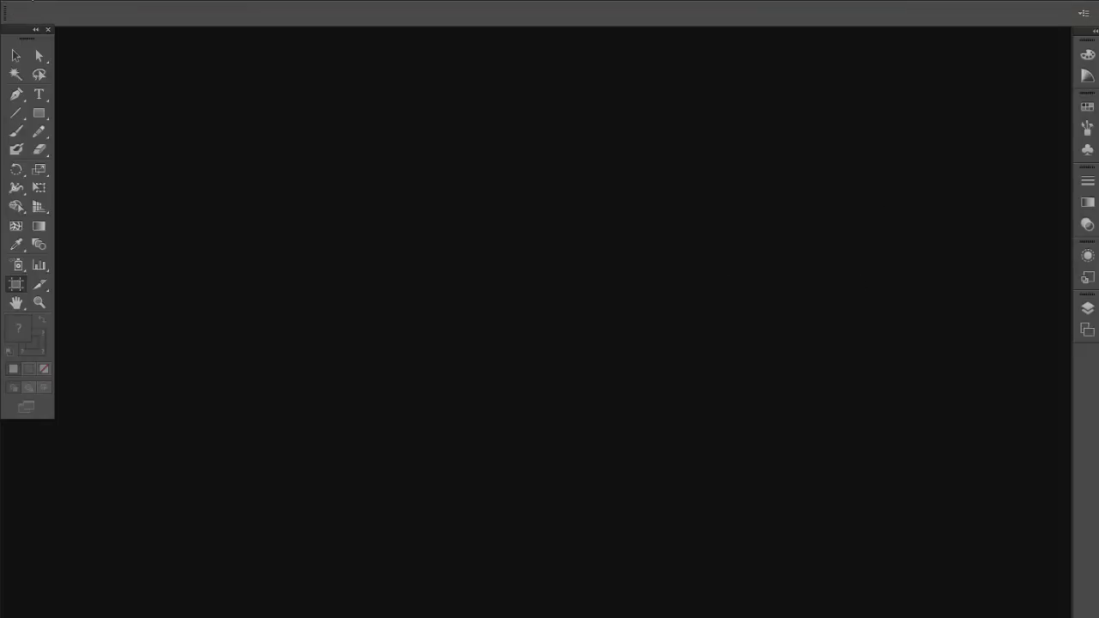
Create a new 10 x 8 in CMYK document with one artboard and 0.125 in bleed
left_click(46, 1)
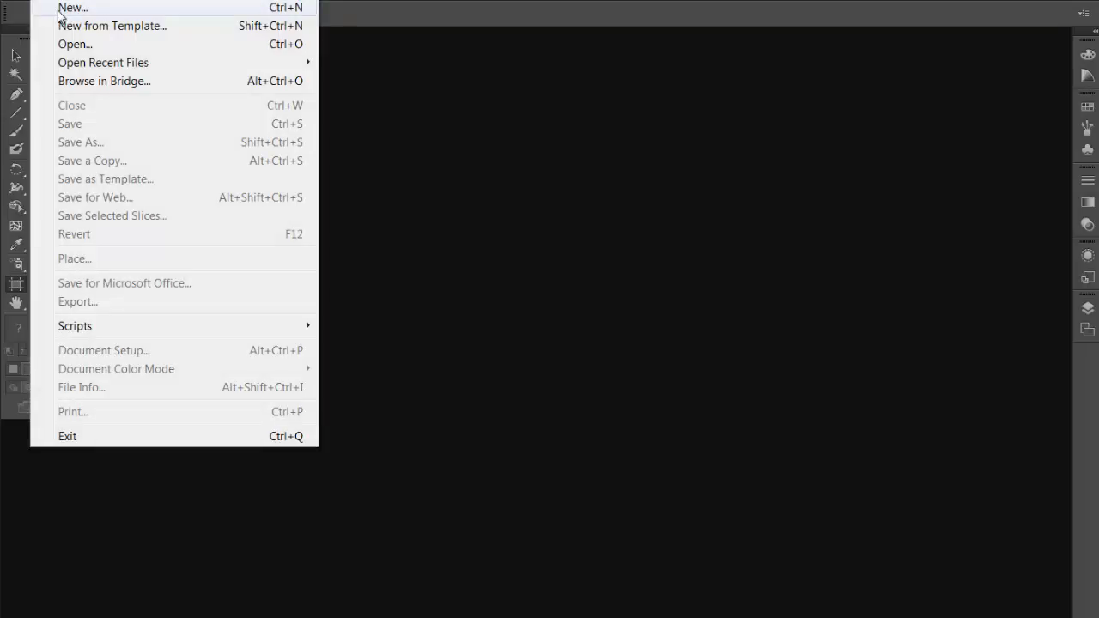
left_click(69, 8)
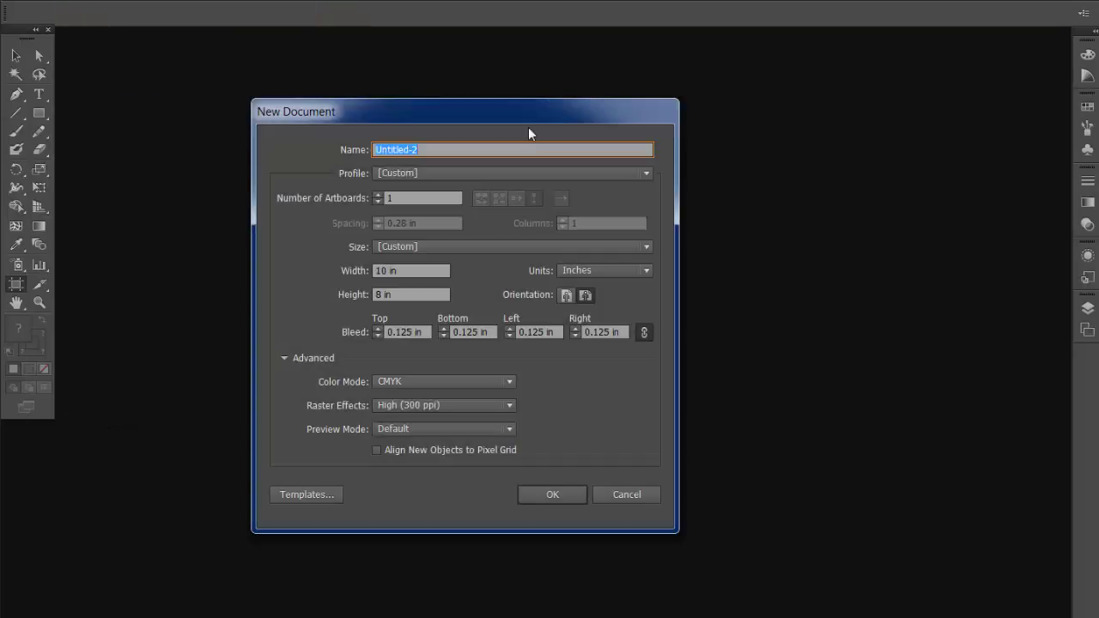
left_click(554, 495)
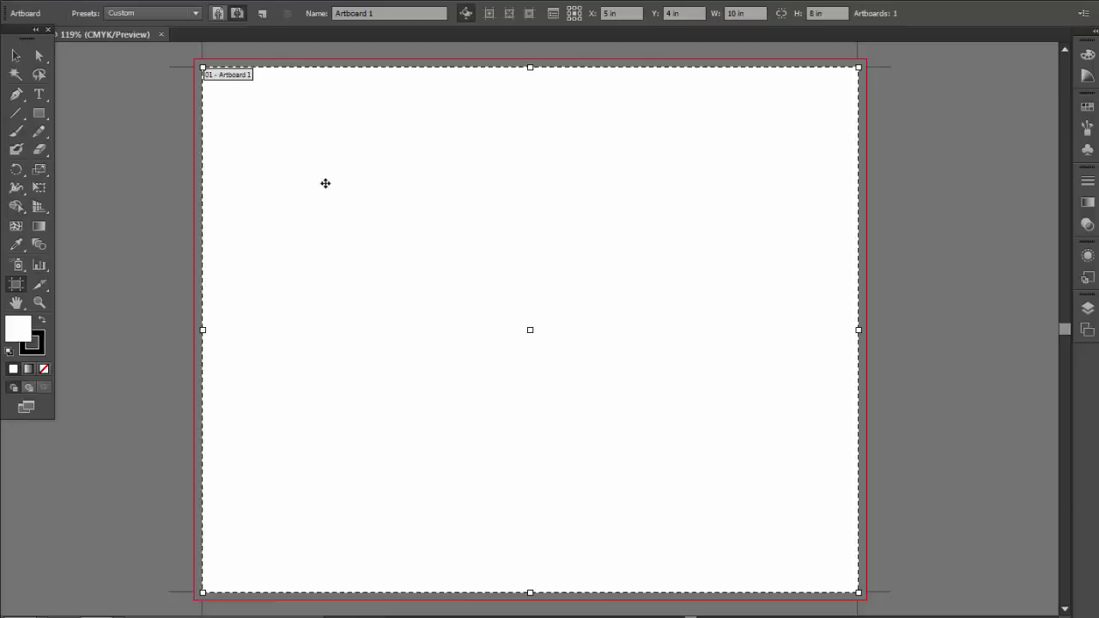
Open the Graphic1 image from the 30 jyly folder
left_click(42, 3)
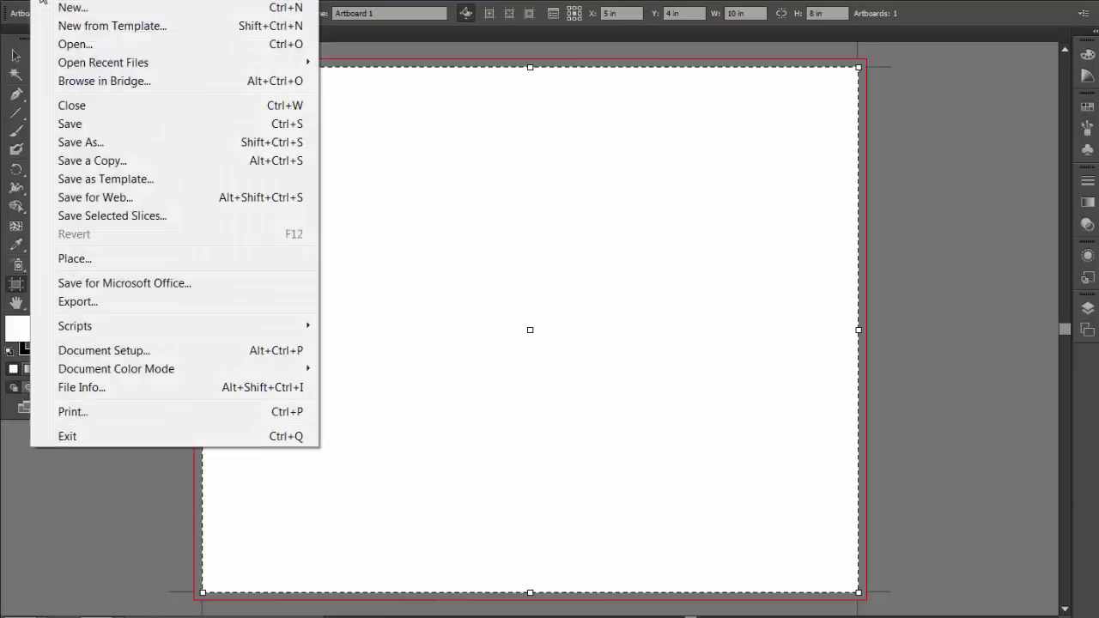
left_click(69, 43)
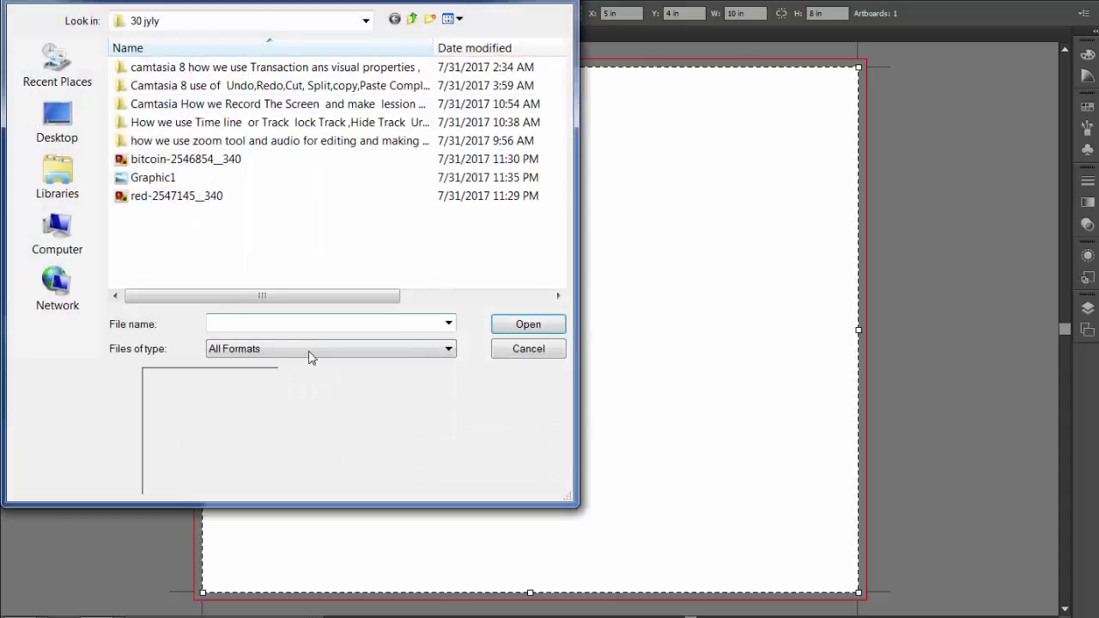
left_click(166, 180)
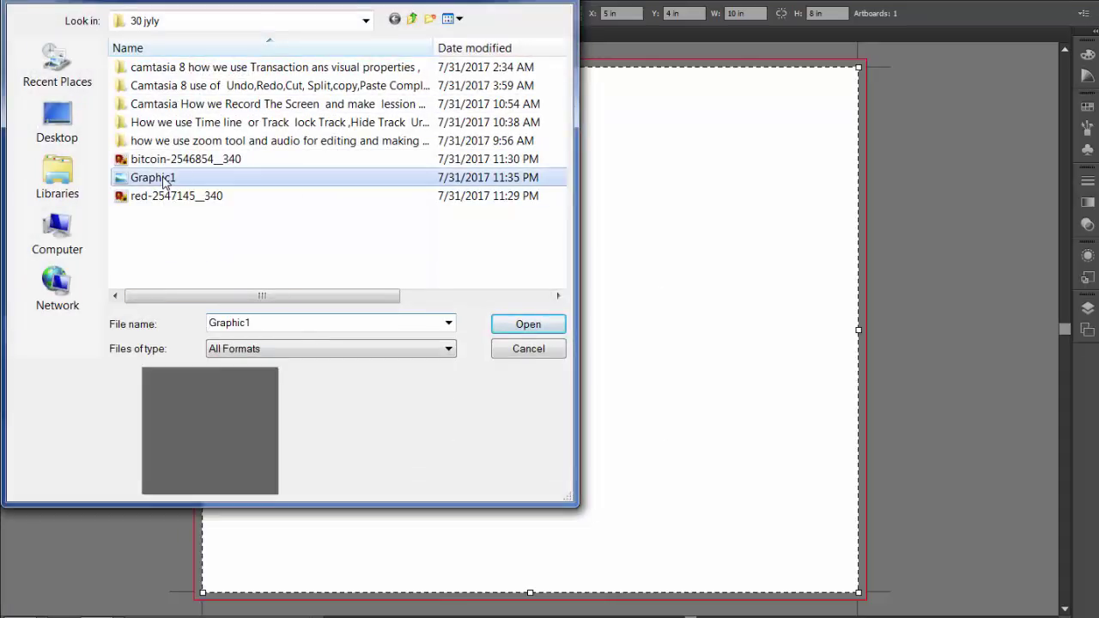
left_click(525, 329)
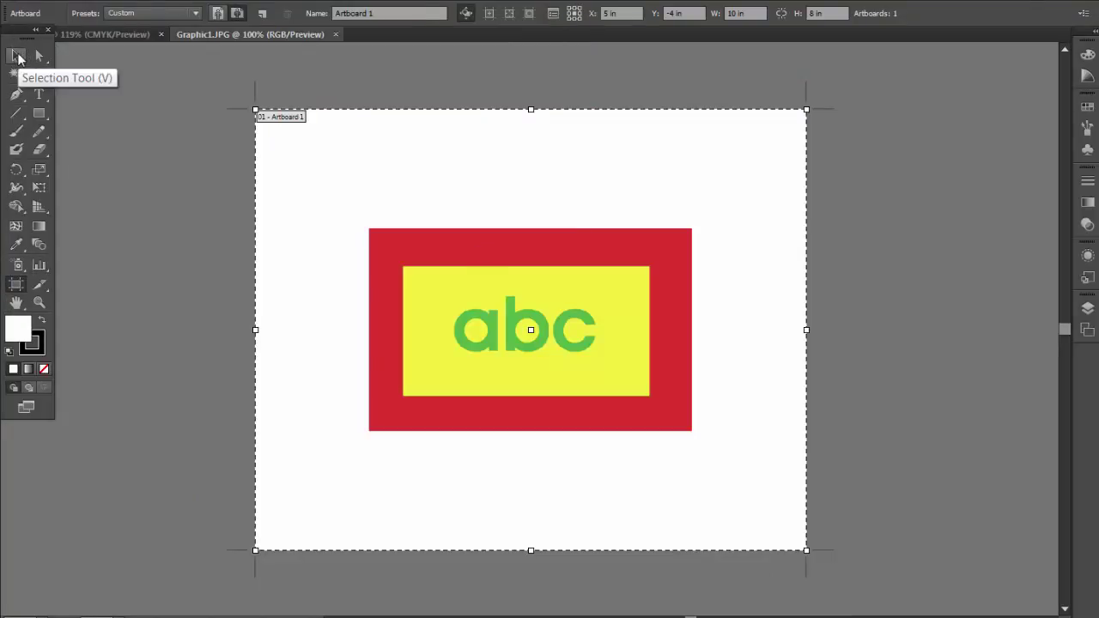
Shift the abc image slightly up and to the right, undo the move after magnifying it, and close Graphic1
left_click(16, 55)
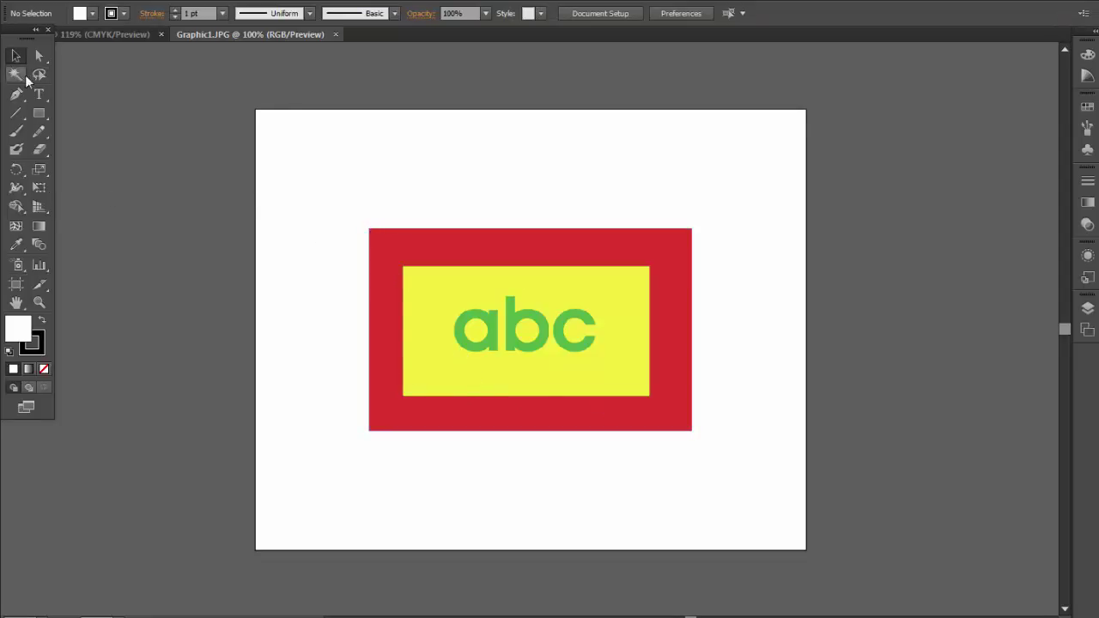
mouse_move(438, 276)
left_mouse_down()
mouse_move(711, 410)
mouse_move(480, 269)
mouse_move(454, 266)
left_mouse_up()
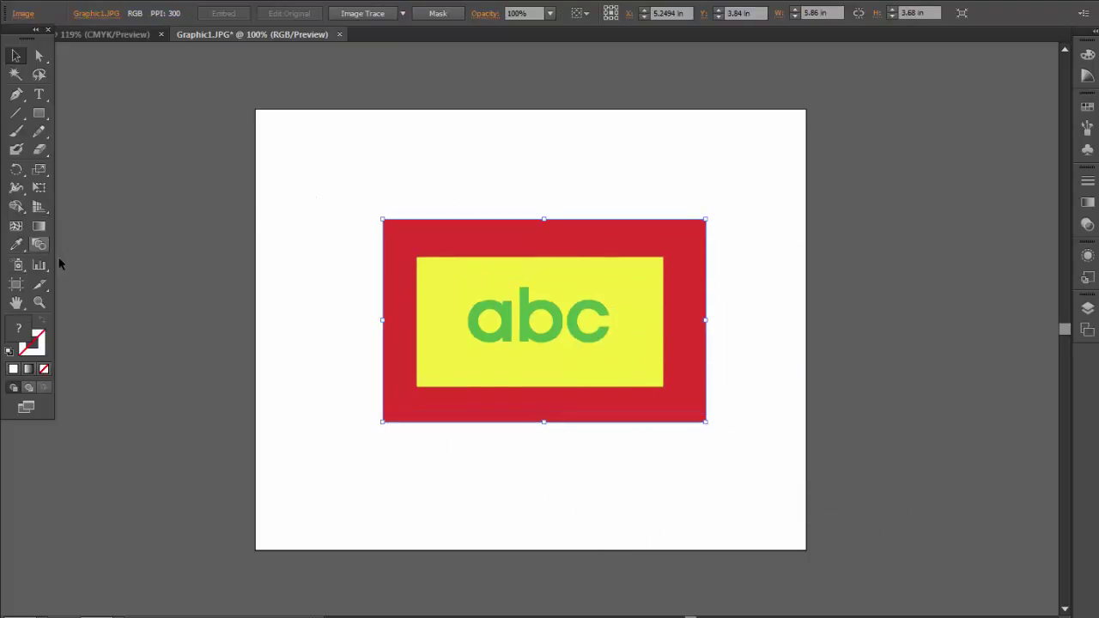
left_click(43, 301)
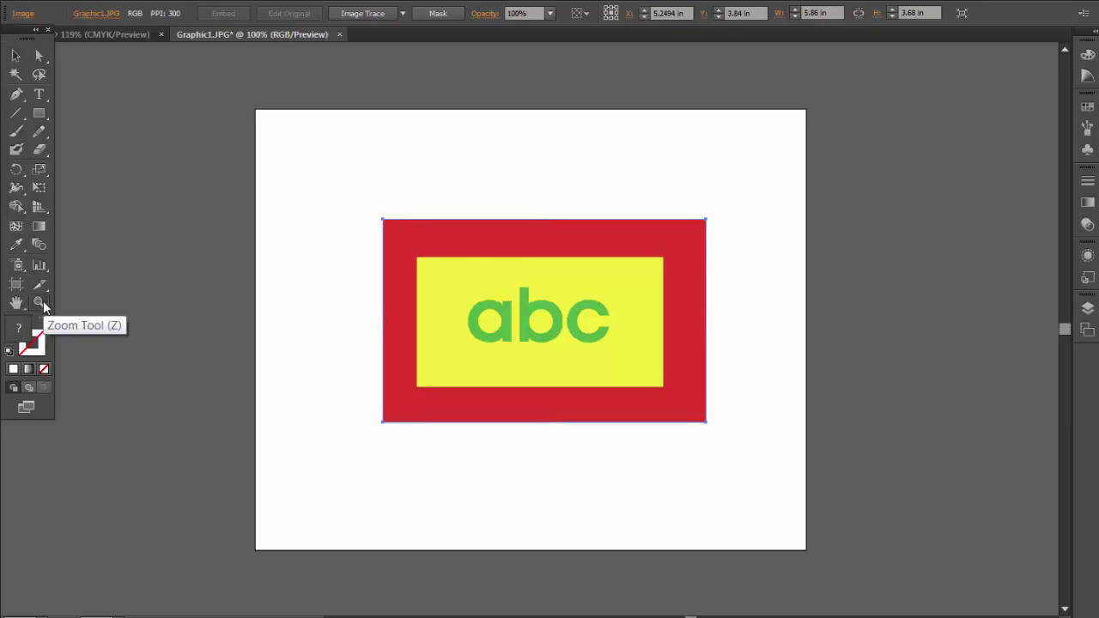
left_click_drag(486, 329, 566, 385)
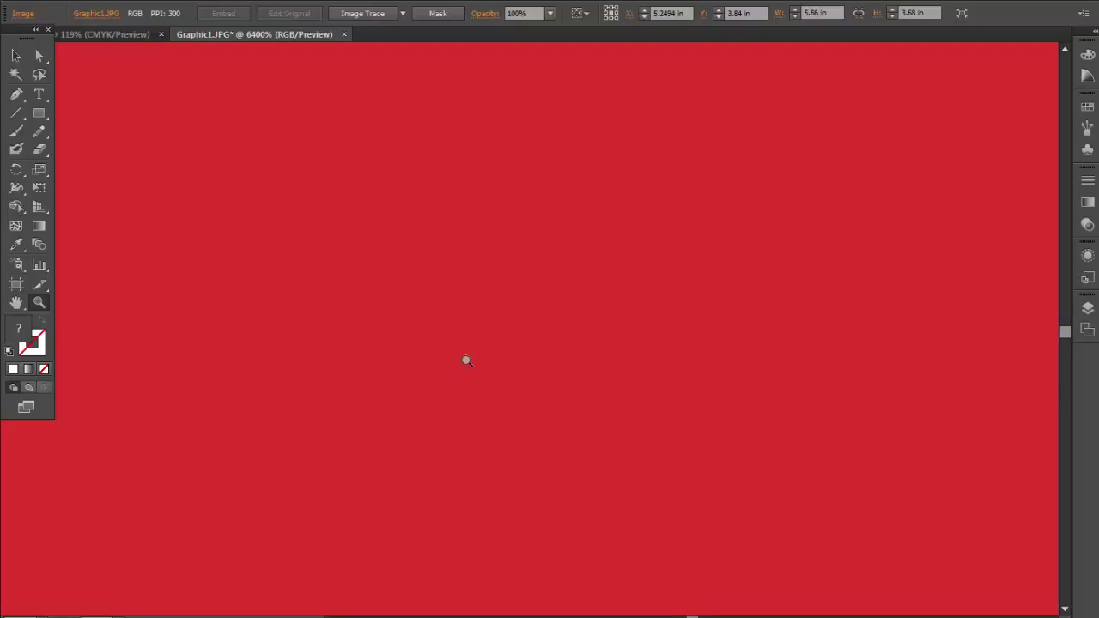
key("ctrl+z")
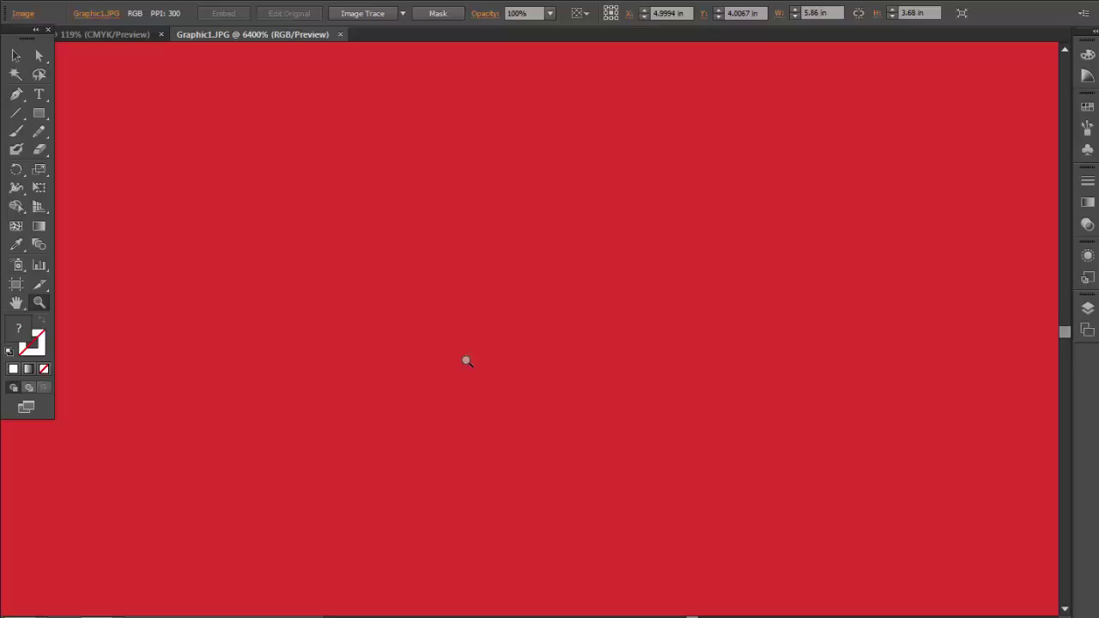
left_click(340, 34)
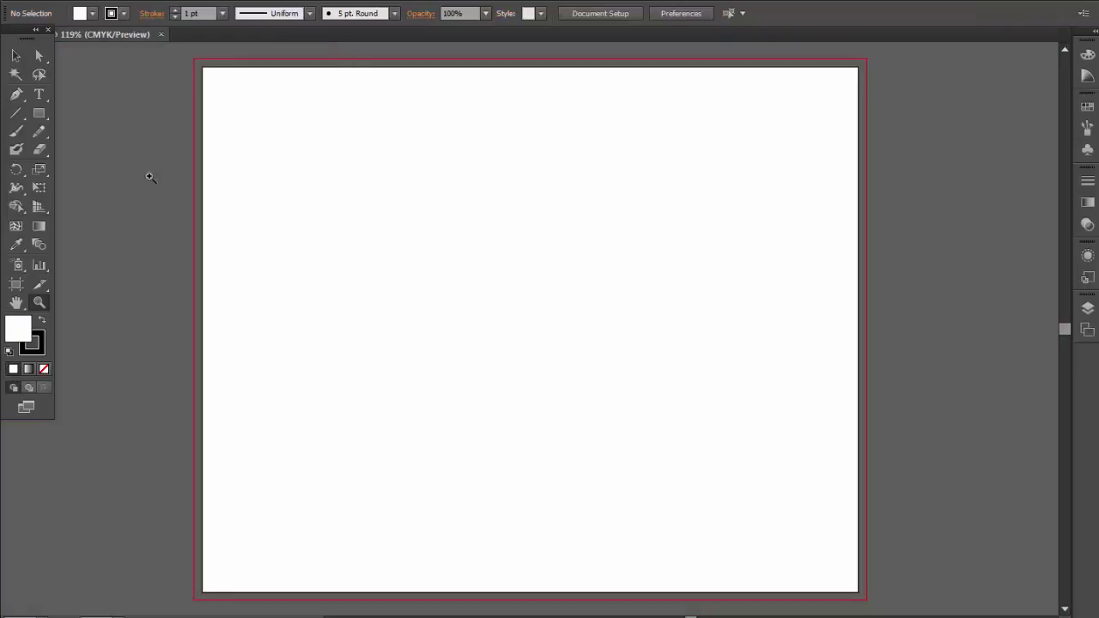
Reopen the Graphic1 image from the 30 jyly folder
left_click(38, 3)
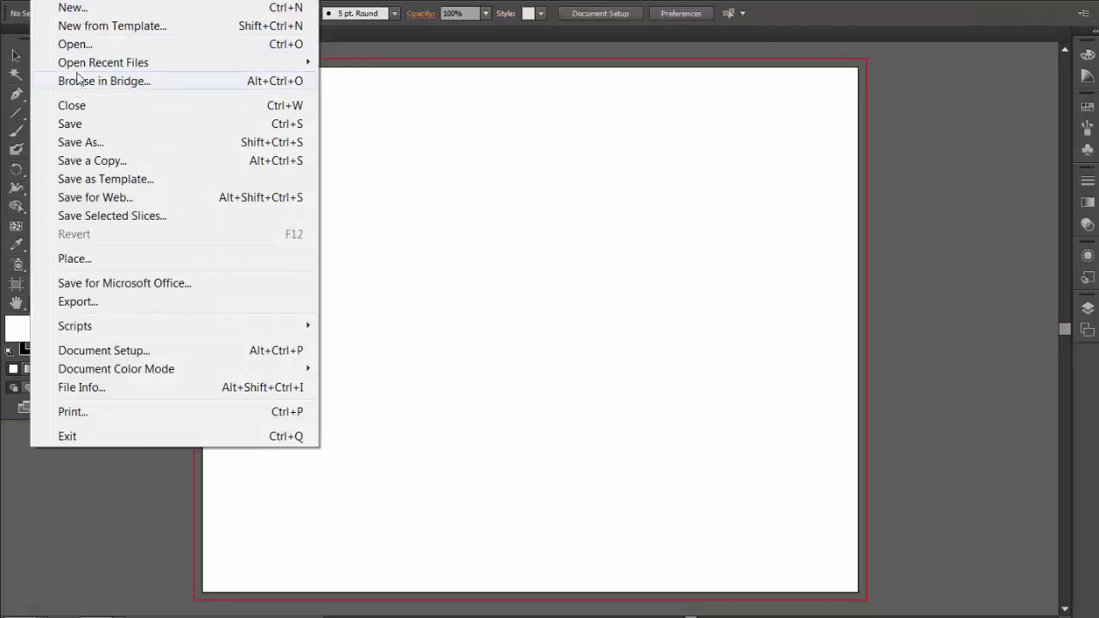
left_click(75, 46)
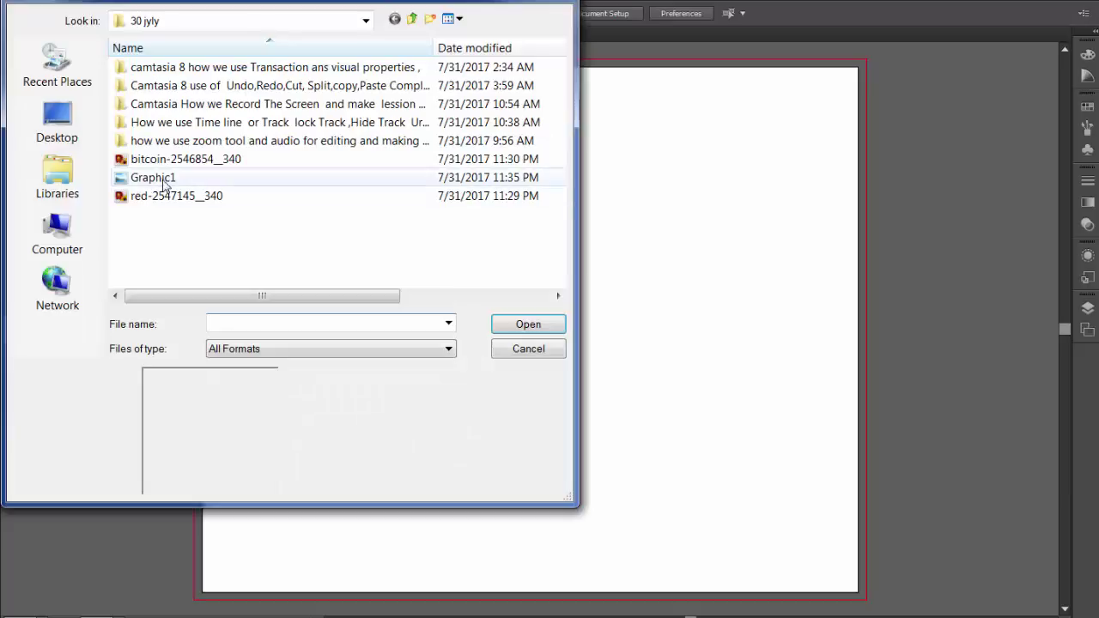
left_click(164, 179)
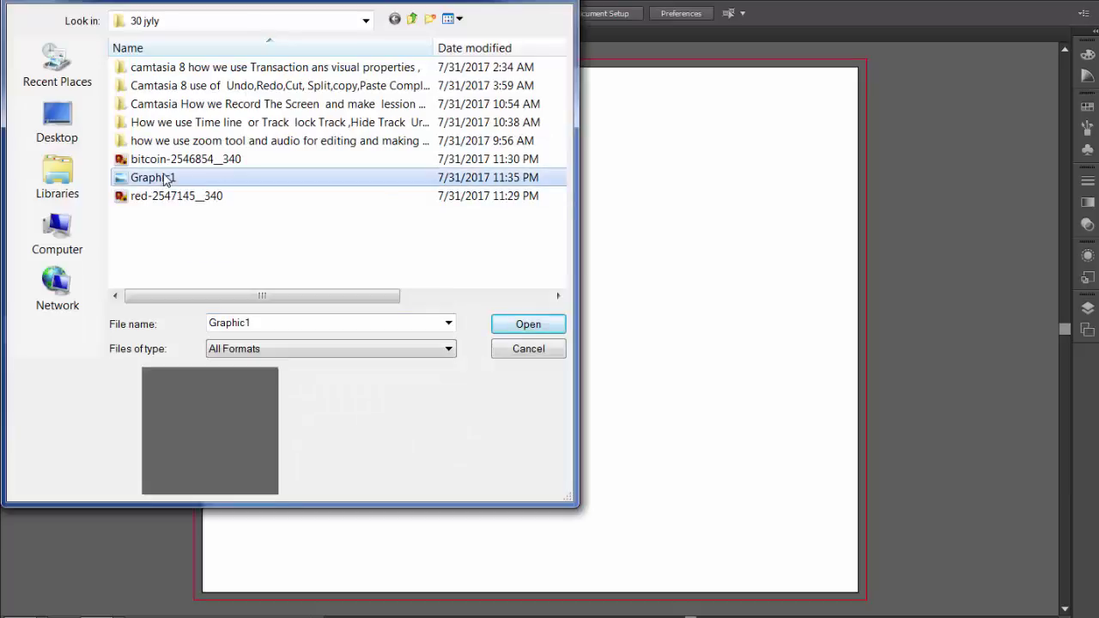
left_click(529, 330)
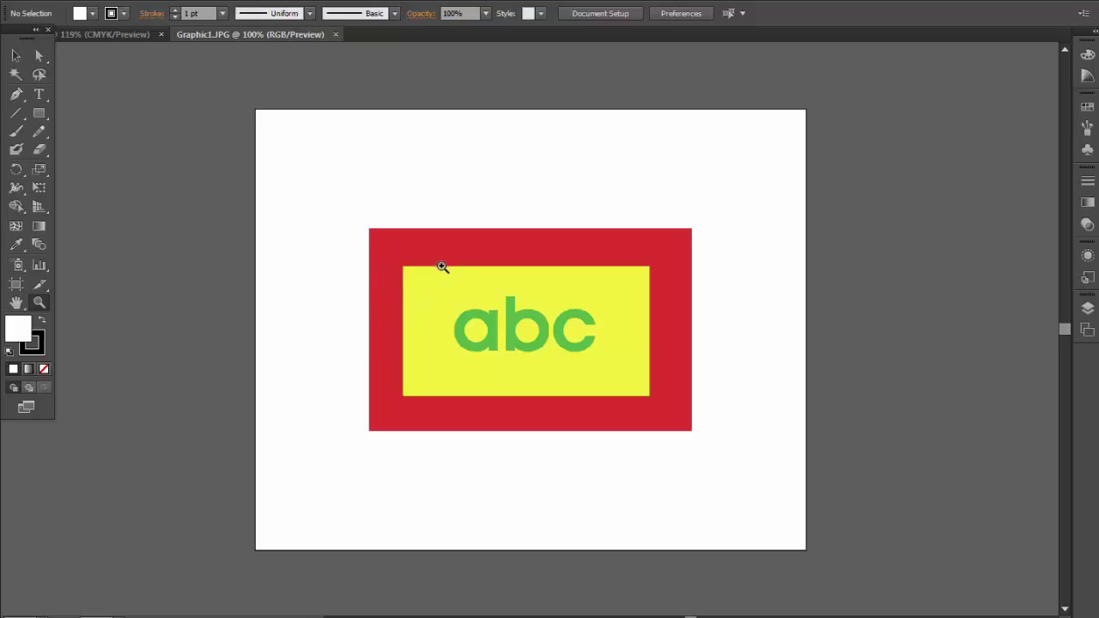
Examine the edges of the green letters in Graphic1 at high magnification, and close the image
left_click_drag(432, 268, 524, 358)
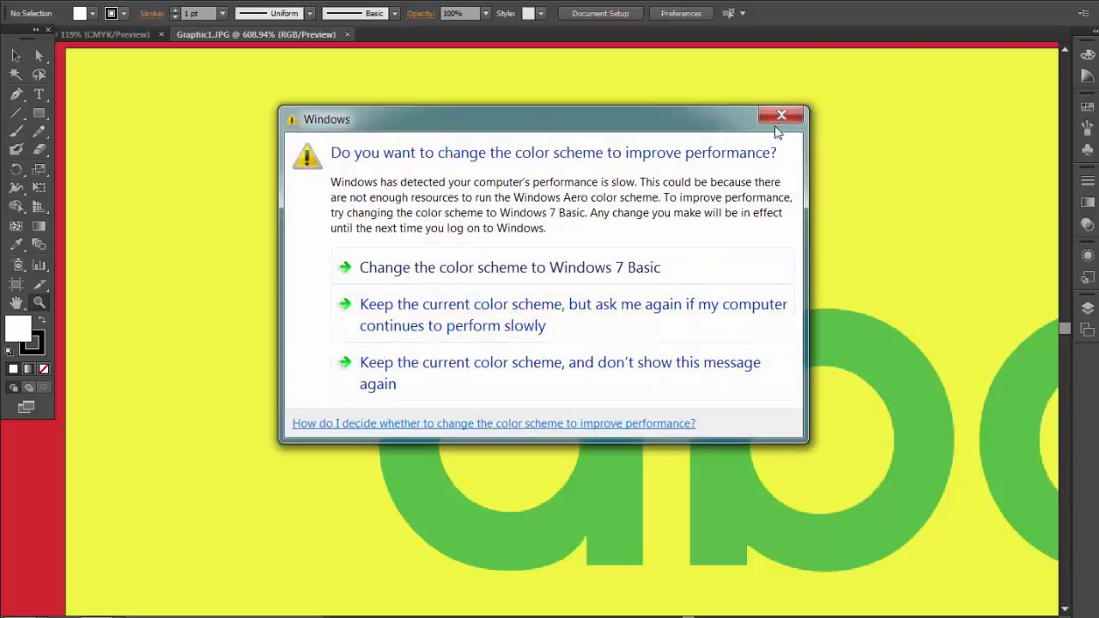
left_click(783, 114)
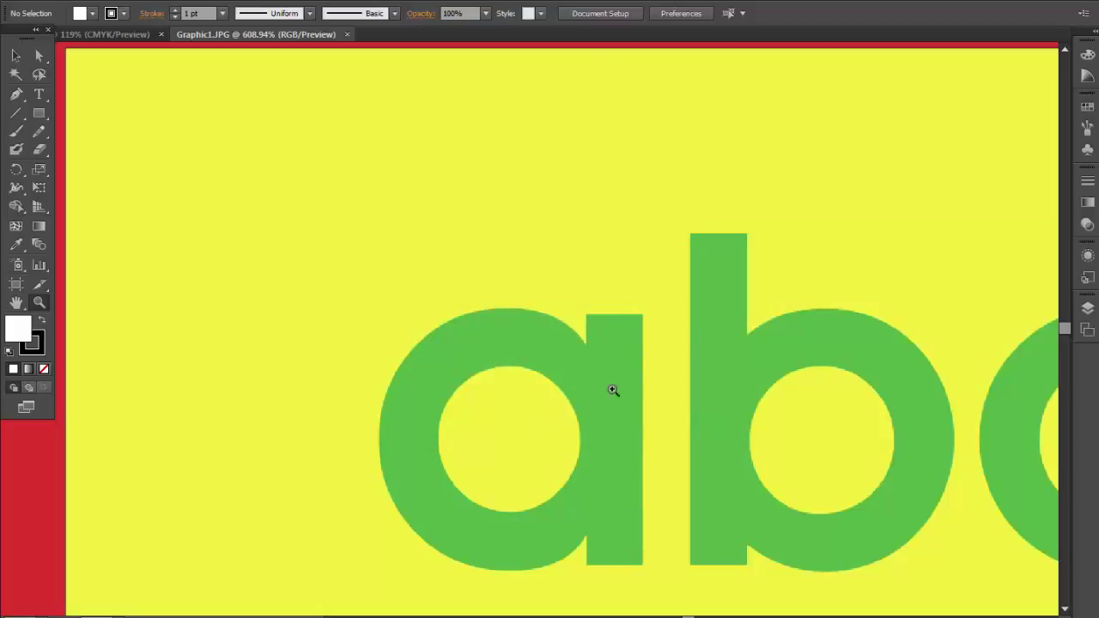
left_click(349, 34)
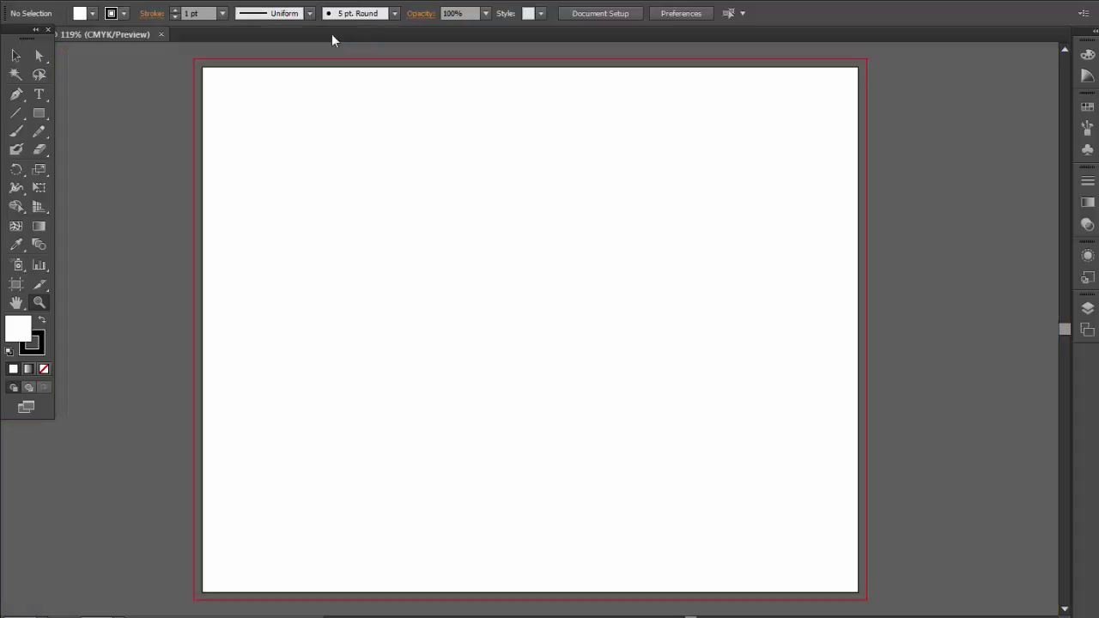
Open the red-2547145__340 heart image from the 30 jyly folder
left_click(44, 1)
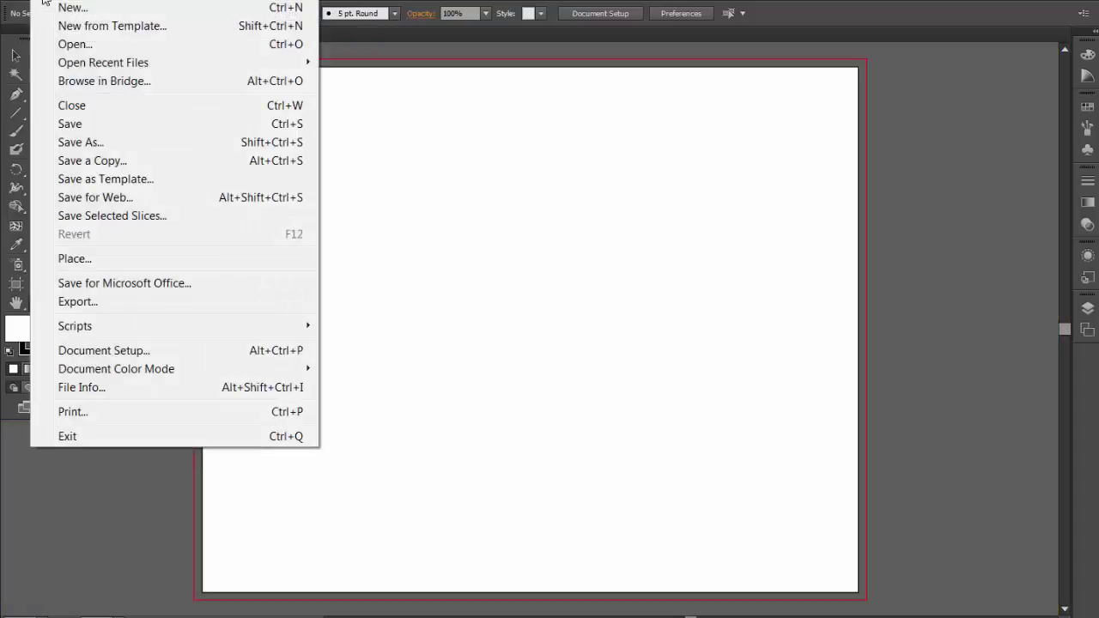
left_click(73, 45)
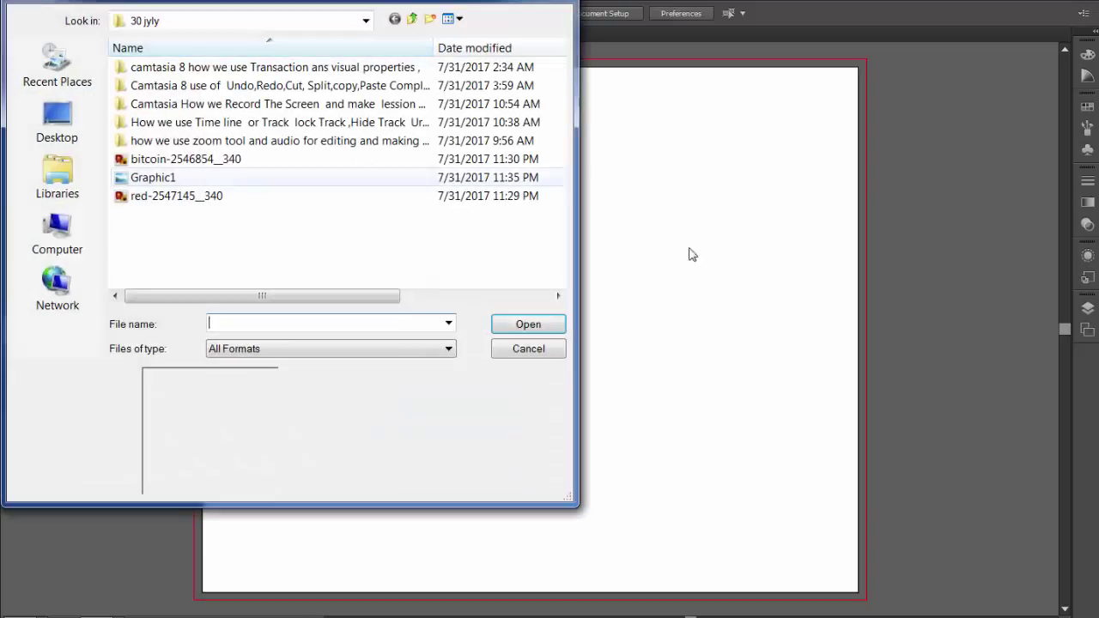
left_click(198, 198)
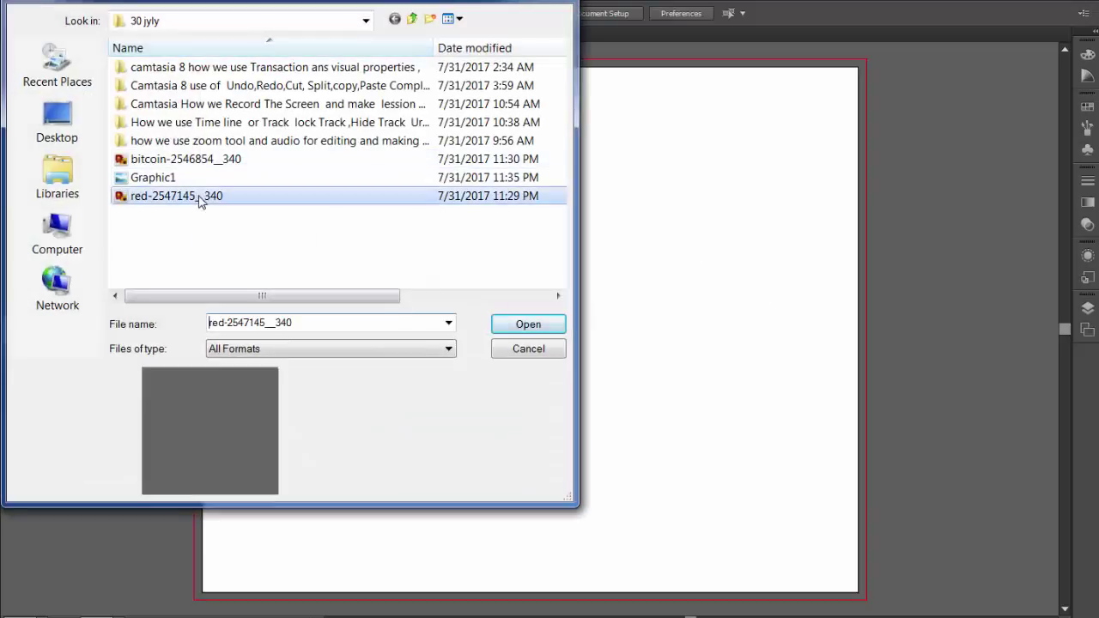
left_click(528, 324)
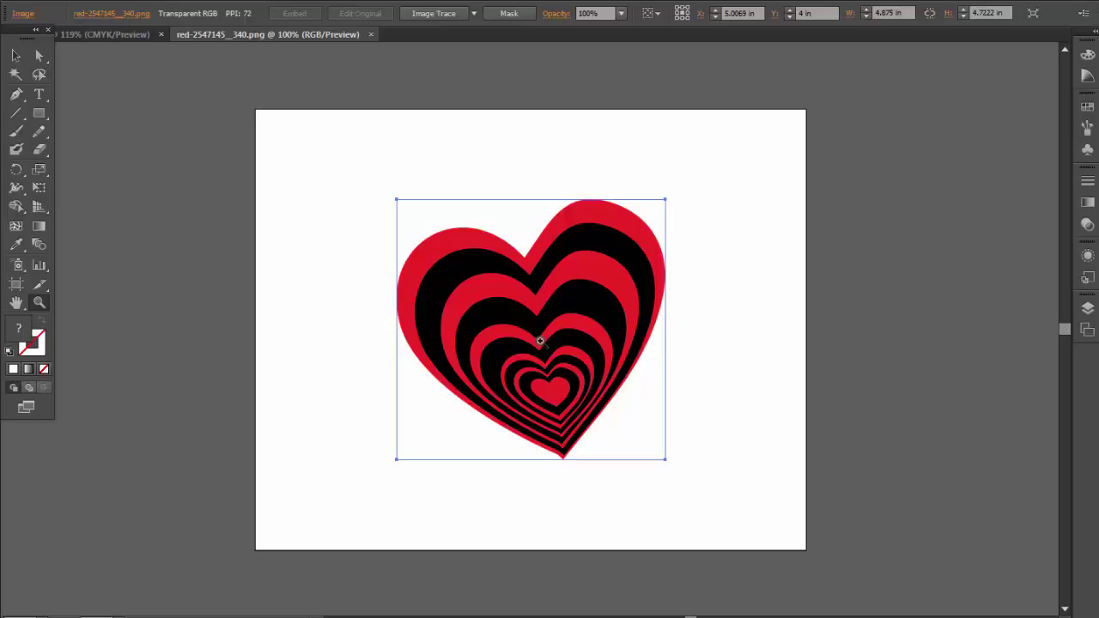
Examine the edges of the heart's red and black bands at high magnification, and close the image
left_click_drag(544, 327, 580, 385)
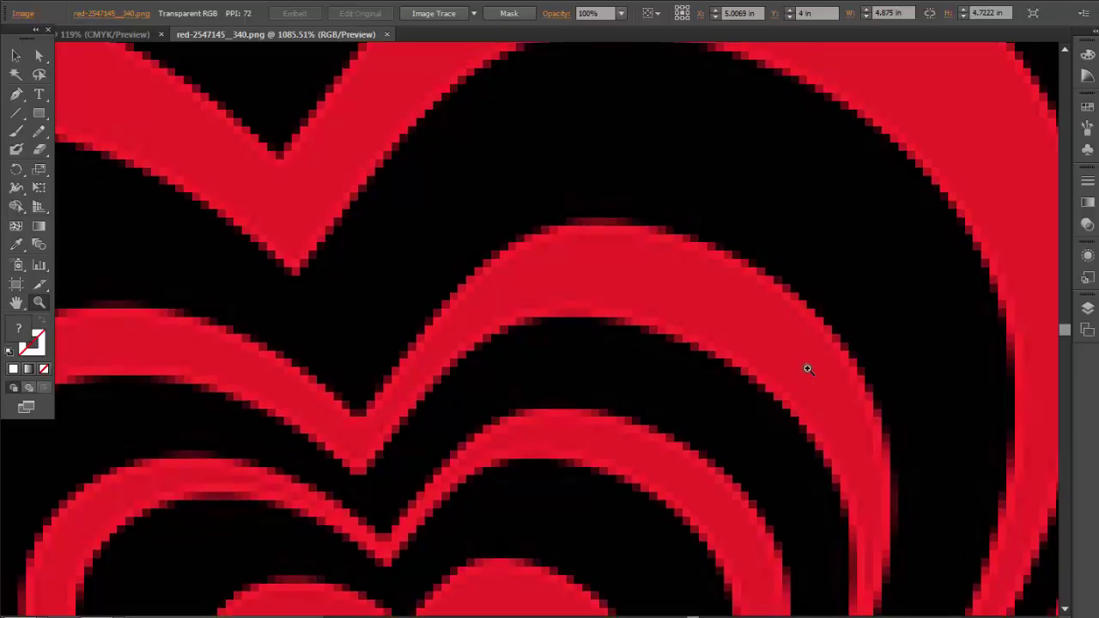
scroll(807, 368, "up", 2)
scroll(808, 369, "up", 1)
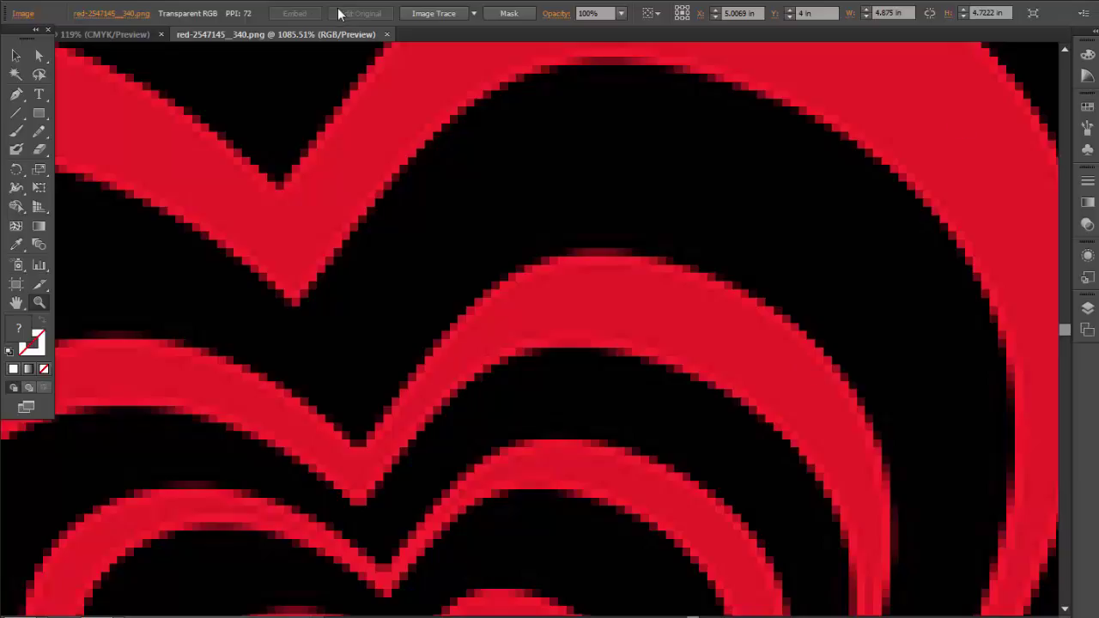
left_click(388, 36)
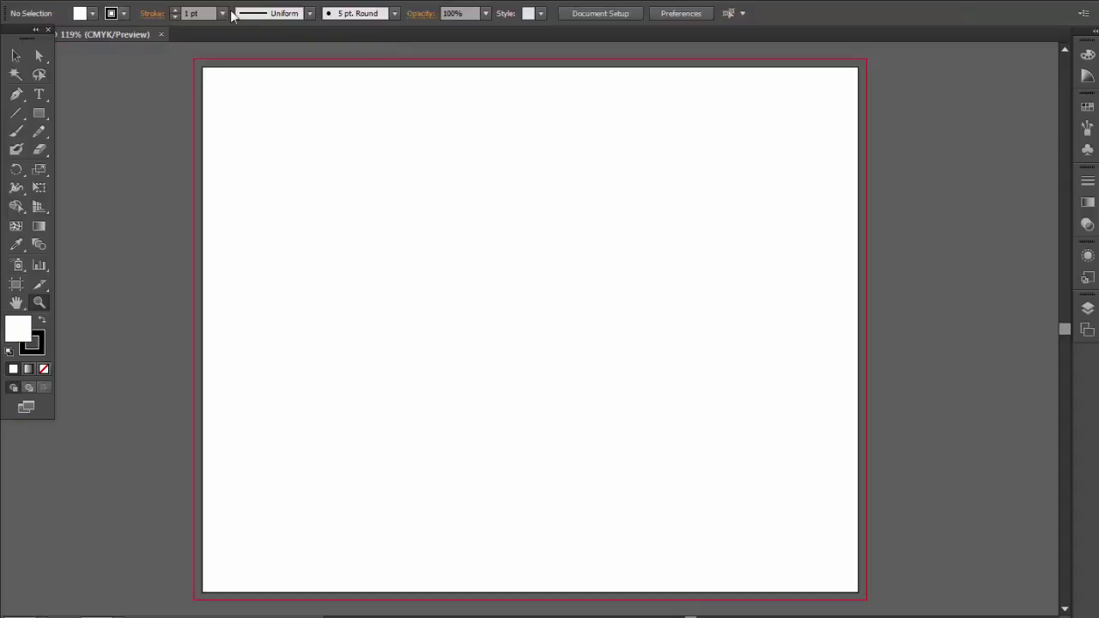
Open the bitcoin-2546854__340 image from the 30 jyly folder
left_click(51, 2)
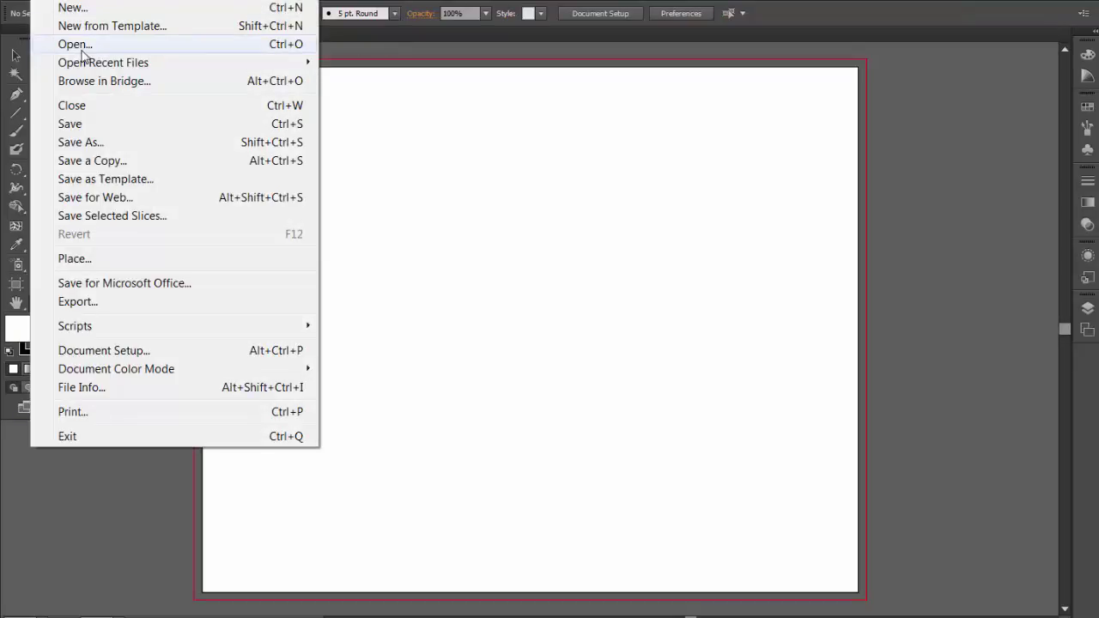
left_click(81, 47)
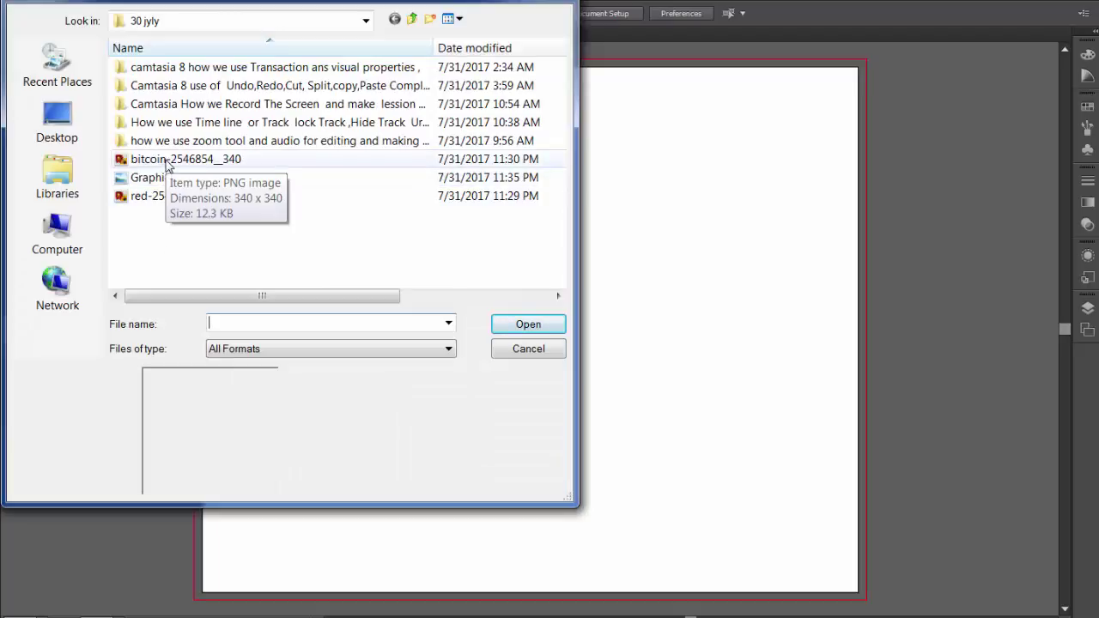
left_click(165, 161)
left_click(498, 323)
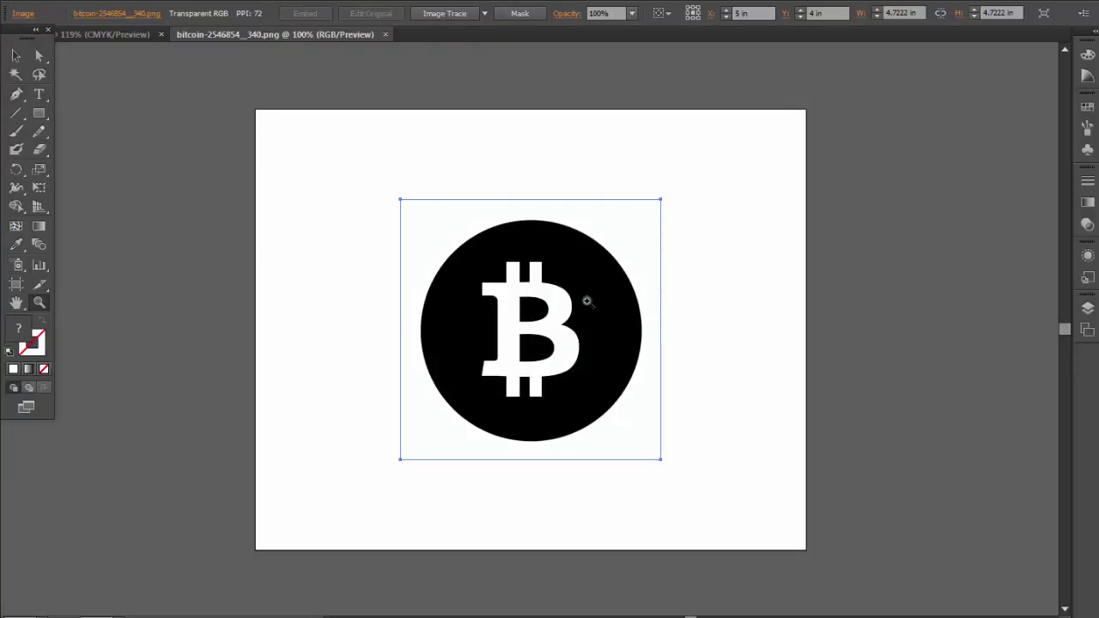
Examine the curved edges of the bitcoin symbol and the rim of its black circle at up to 800% magnification
left_click_drag(485, 271, 545, 379)
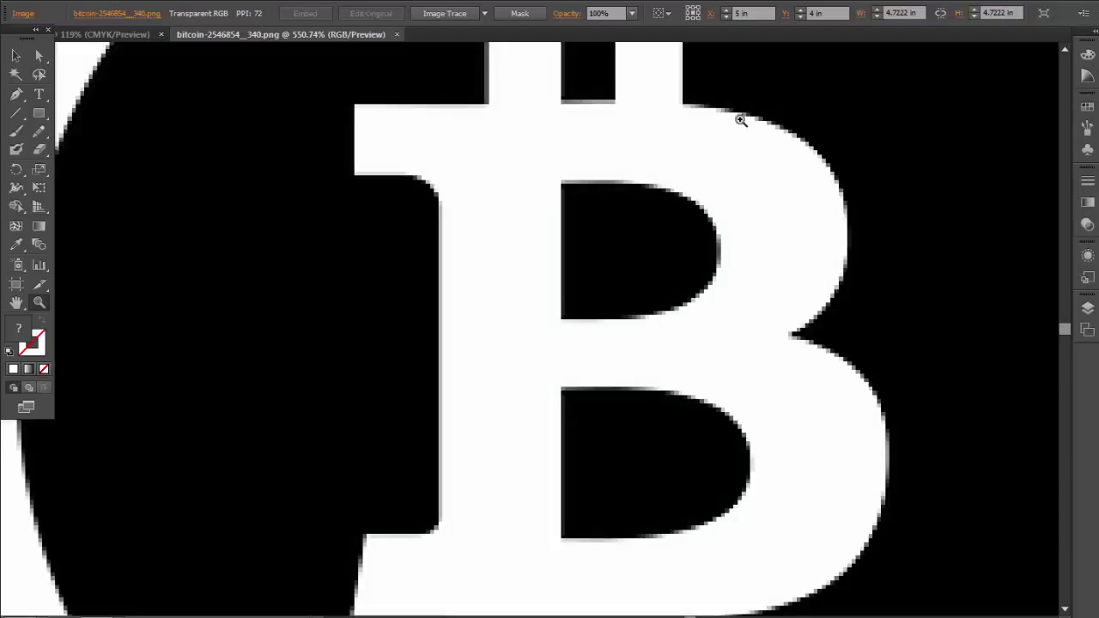
scroll(711, 210, "down", 1)
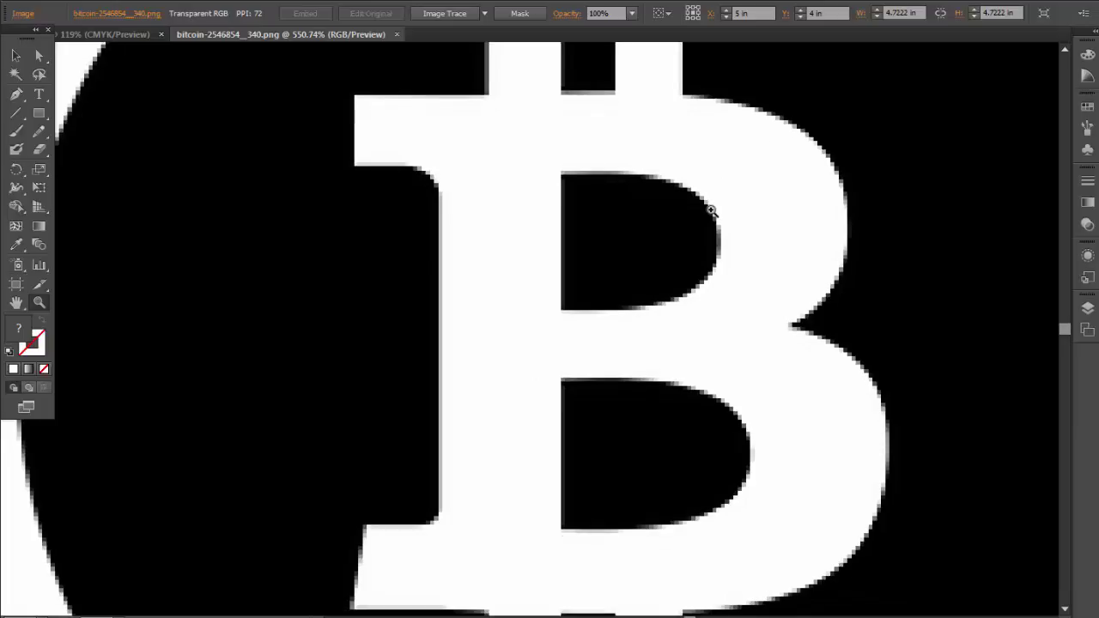
scroll(711, 211, "down", 5)
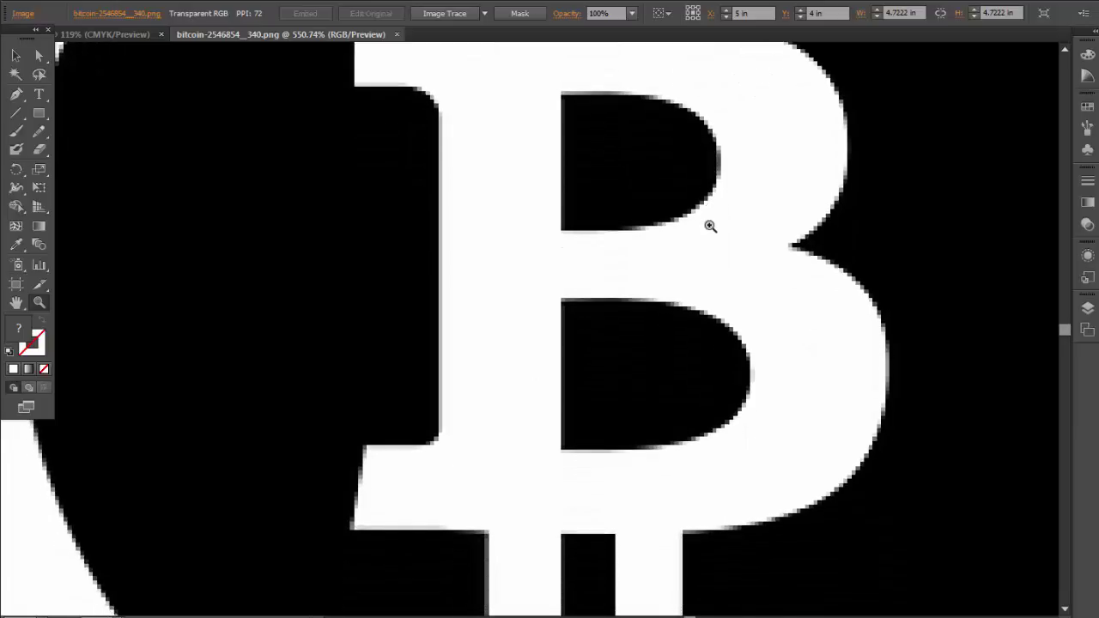
scroll(710, 228, "down", 2)
left_click(917, 338)
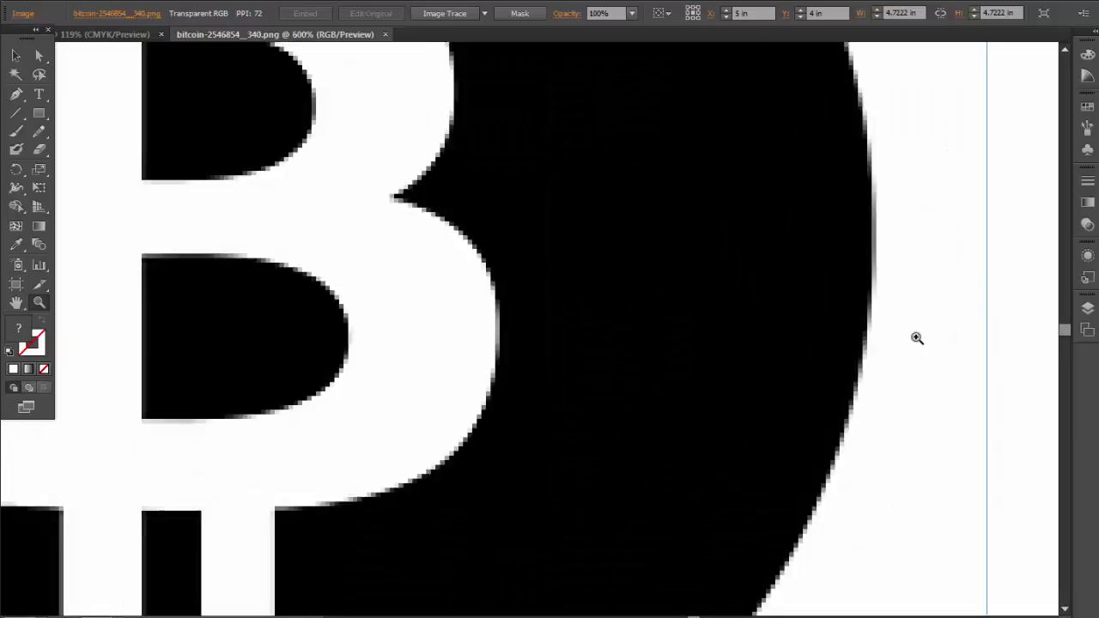
left_click(916, 339)
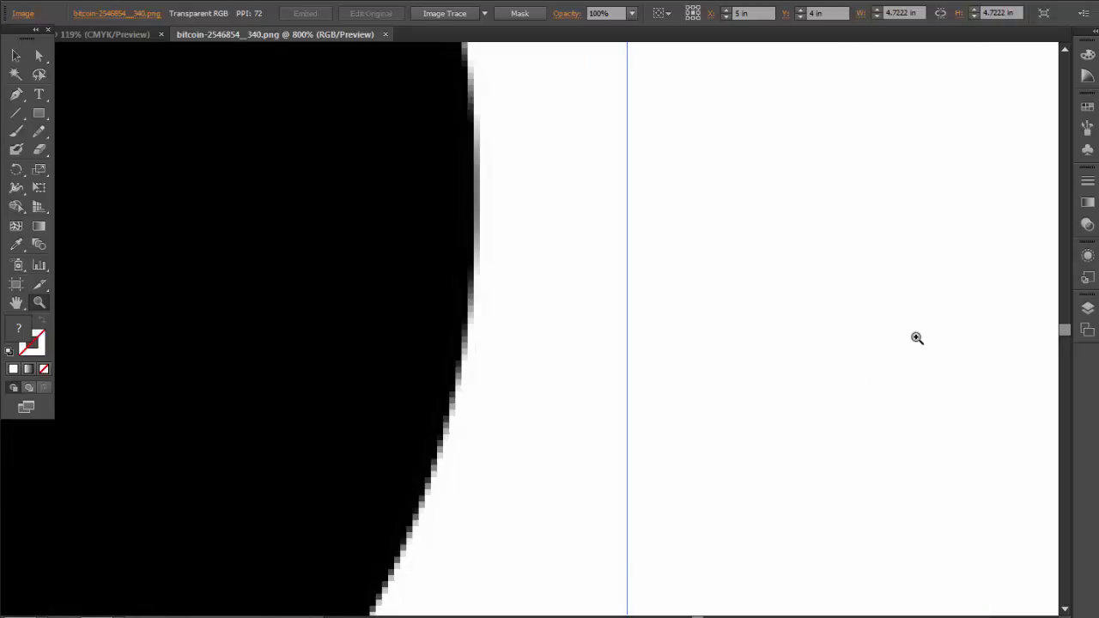
Close the bitcoin image and the blank CMYK document, and dismiss the Windows color scheme prompt without choosing an option
right_click(917, 339)
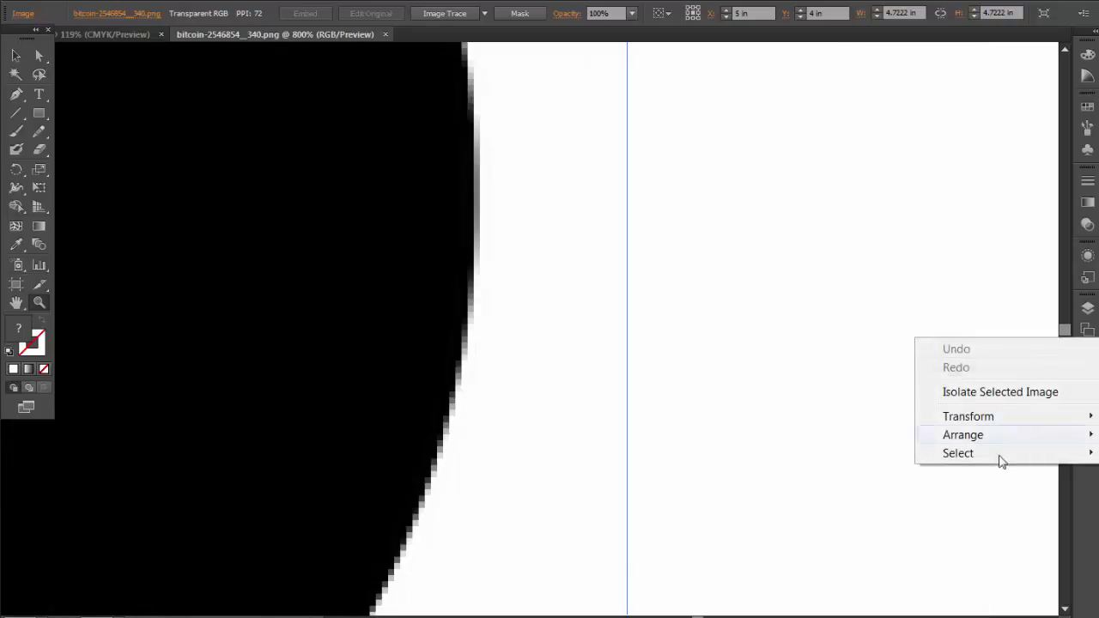
mouse_move(973, 423)
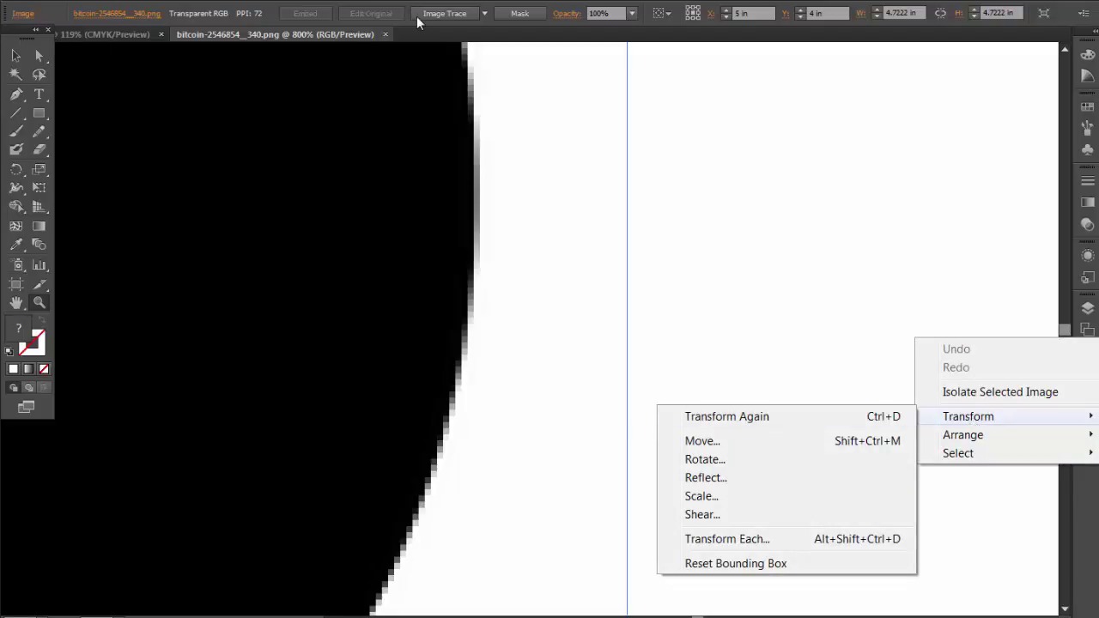
left_click(387, 33)
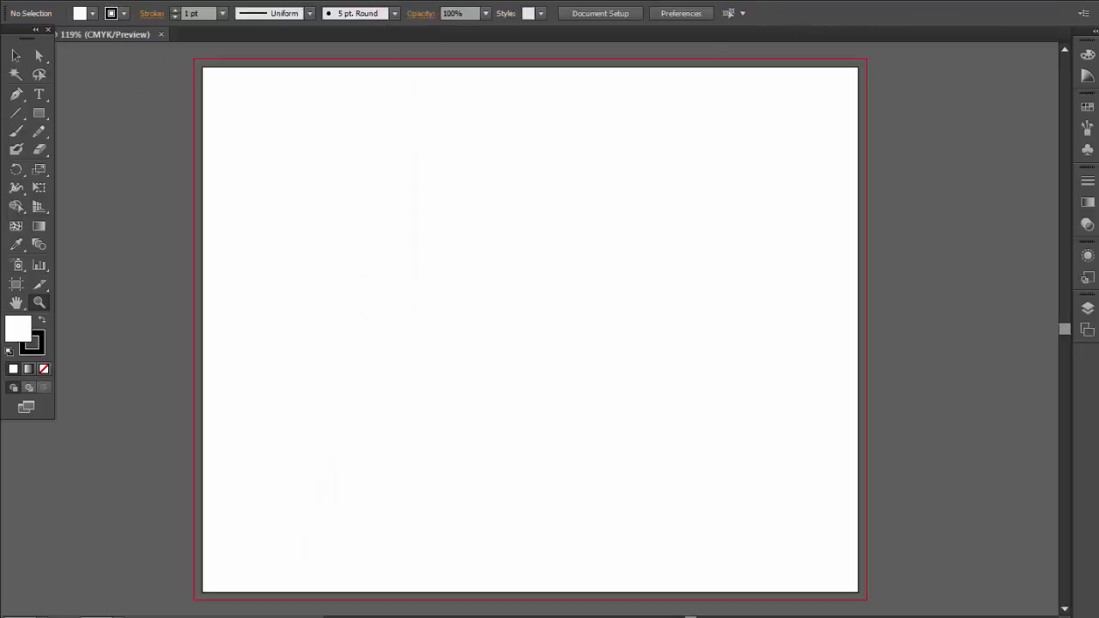
left_click(162, 34)
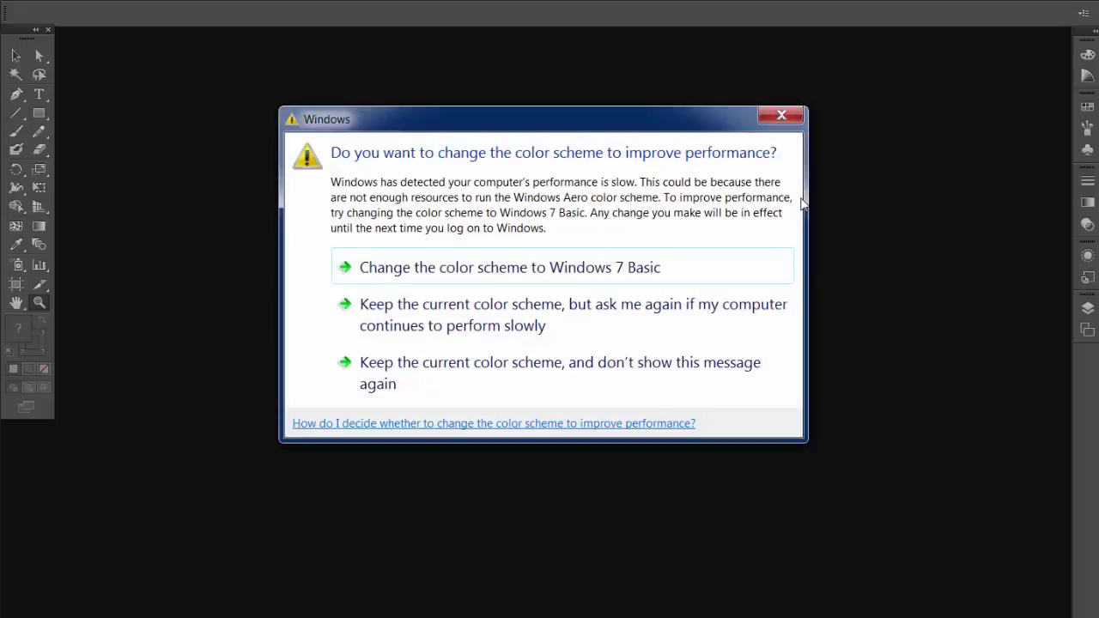
left_click(781, 116)
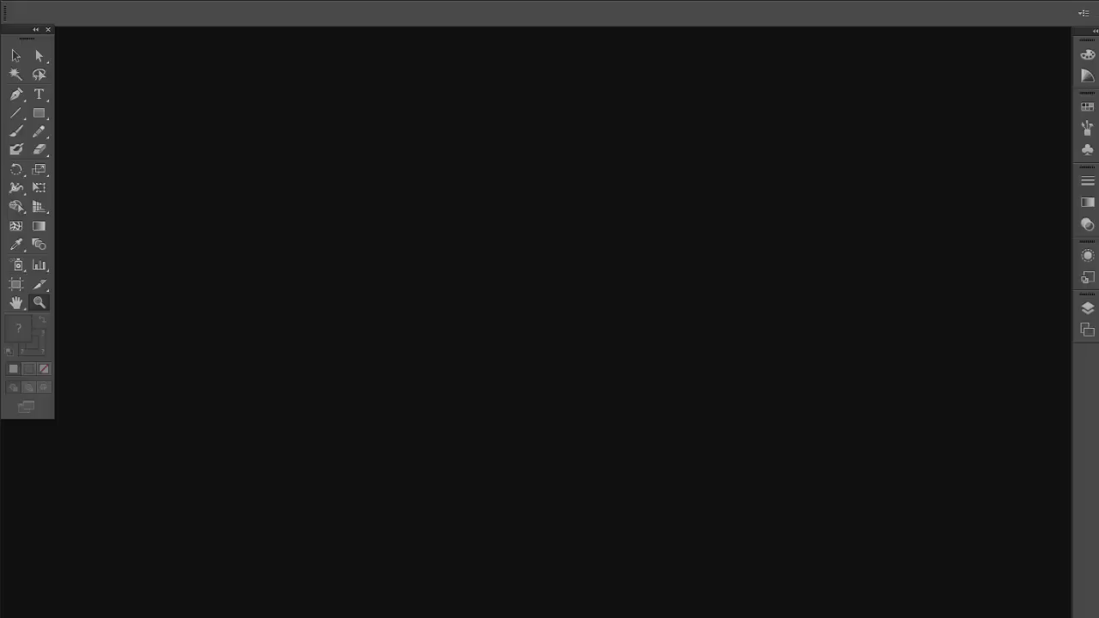
left_click(974, 617)
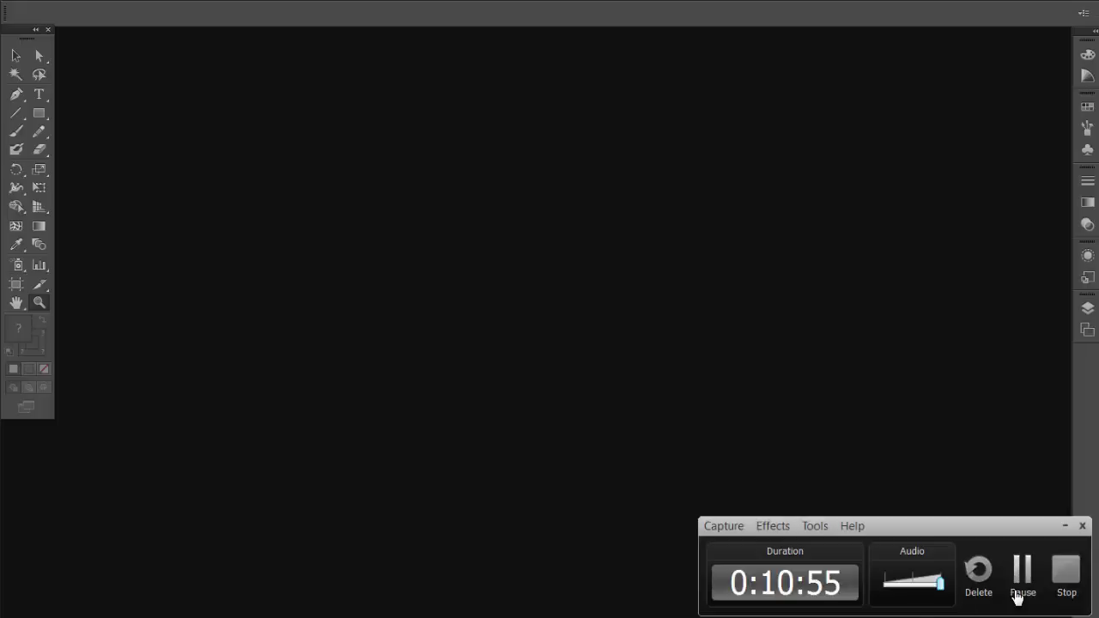